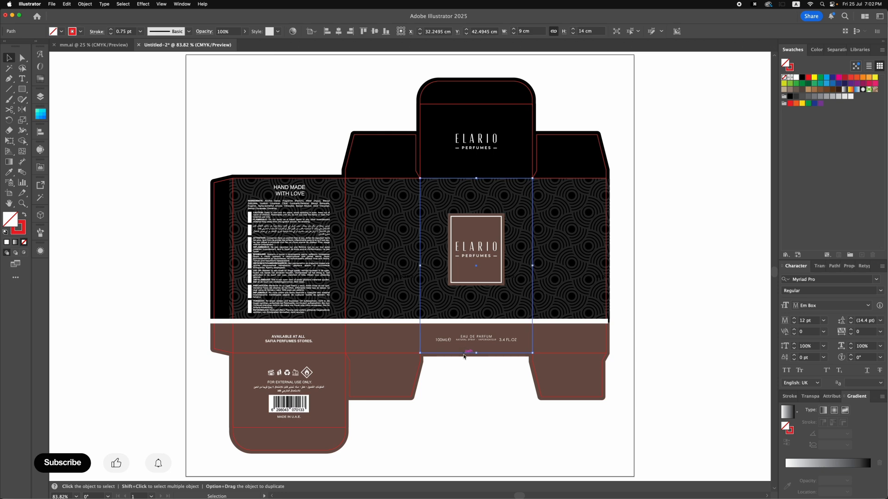
Fit the artboard to the selected front panel outline of the perfume box dieline
click(82, 5)
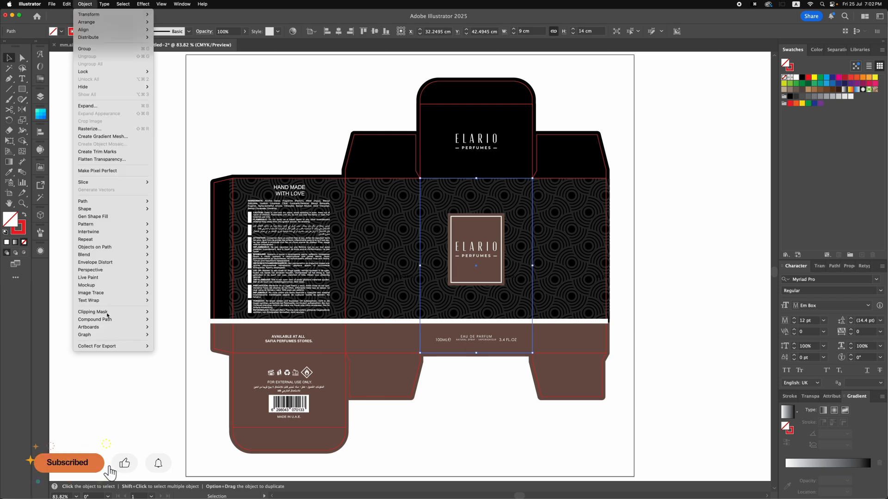
mouse_move(111, 326)
click(183, 357)
click(464, 385)
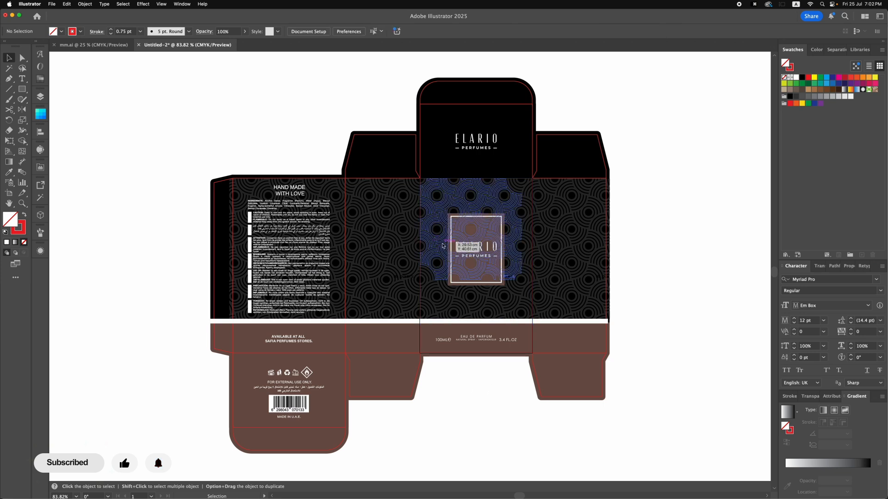
Add separate artboards over the side, top and back panels, trimming the top panel's artboard to its upper fold line
click(9, 193)
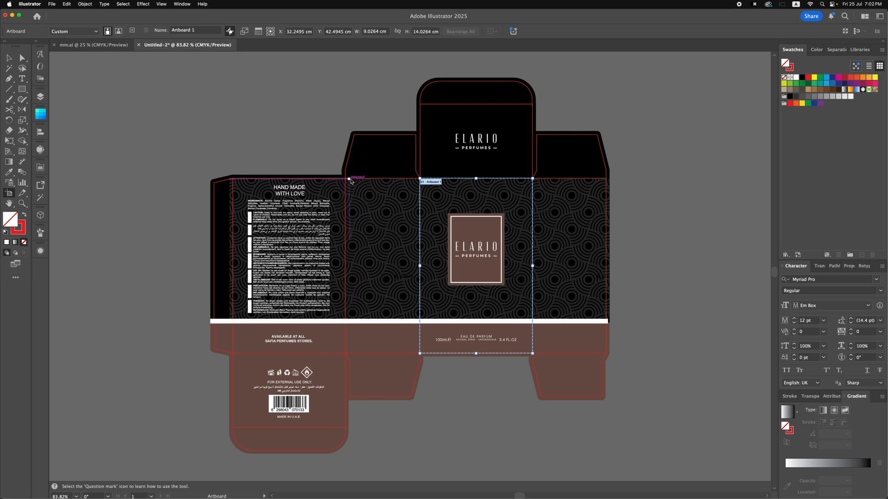
drag(345, 178, 419, 353)
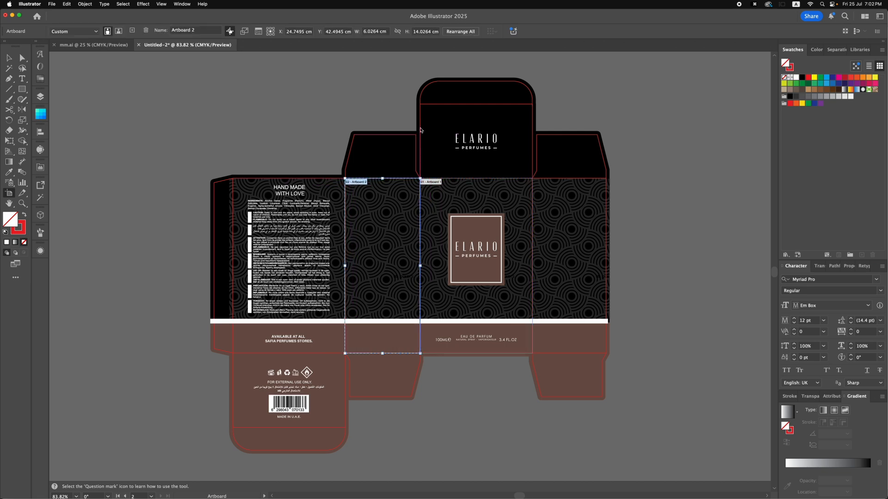
click(420, 129)
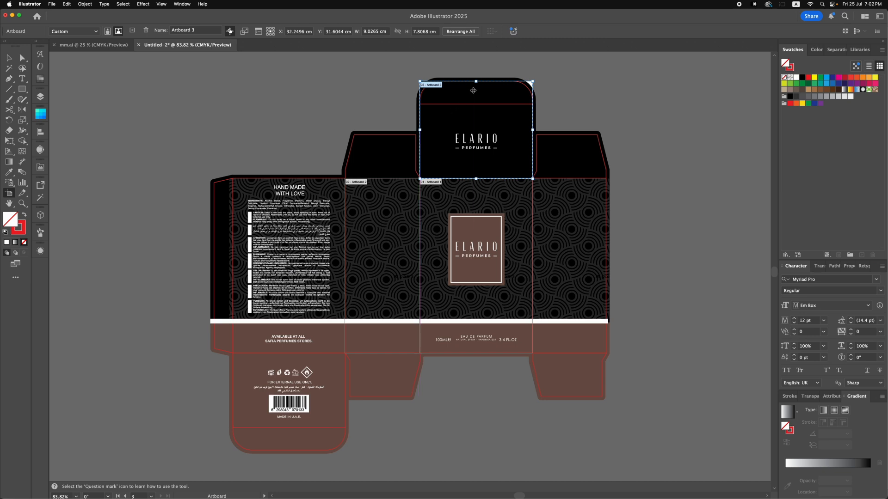
drag(476, 83, 475, 105)
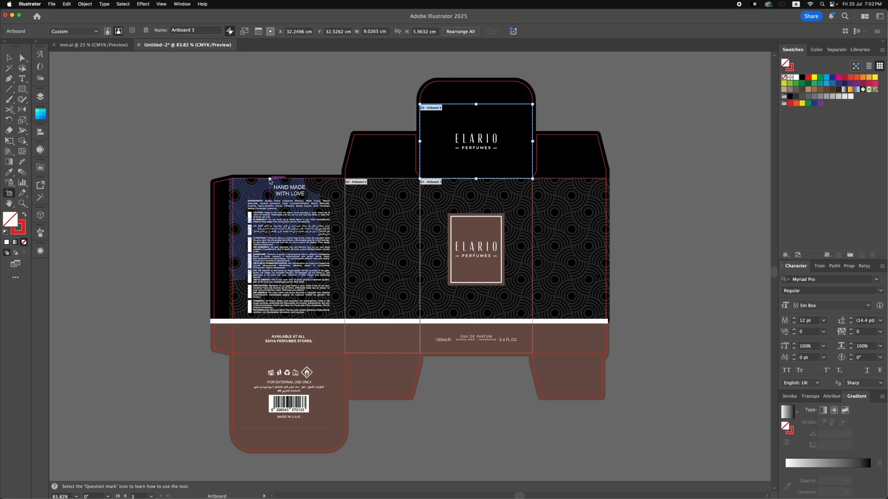
click(269, 179)
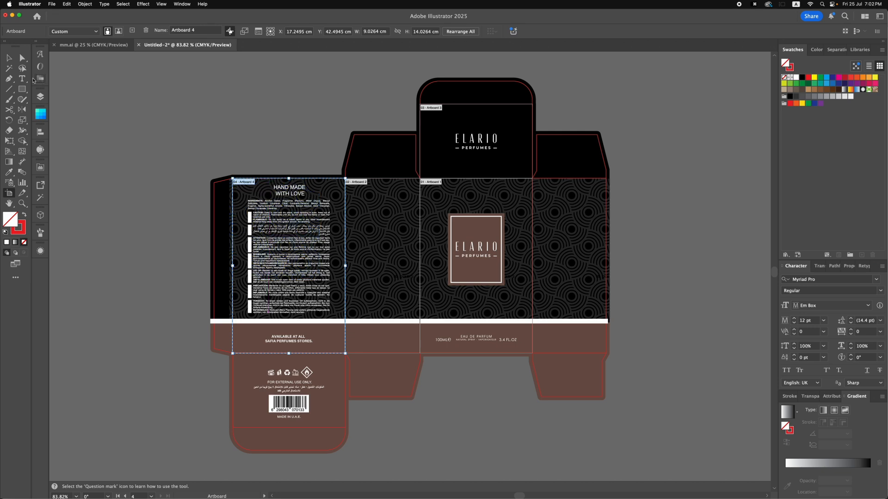
key(v)
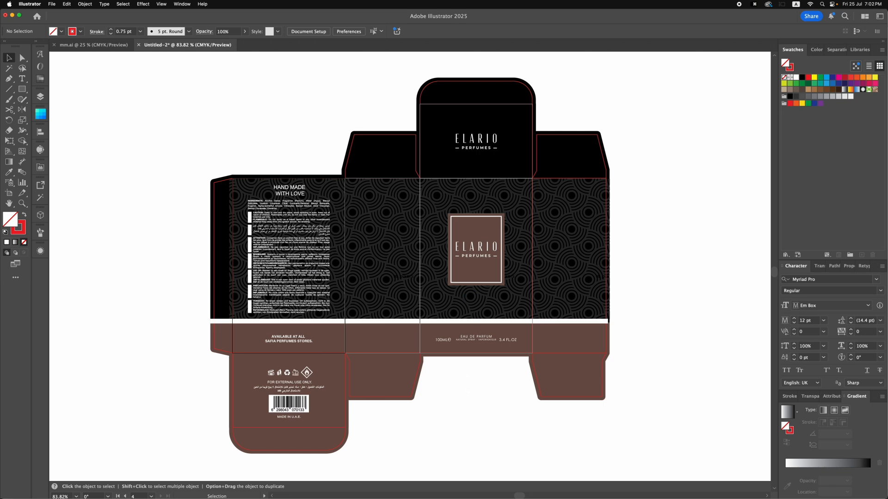
Select all red dieline outlines by their shared appearance and hide them
click(365, 142)
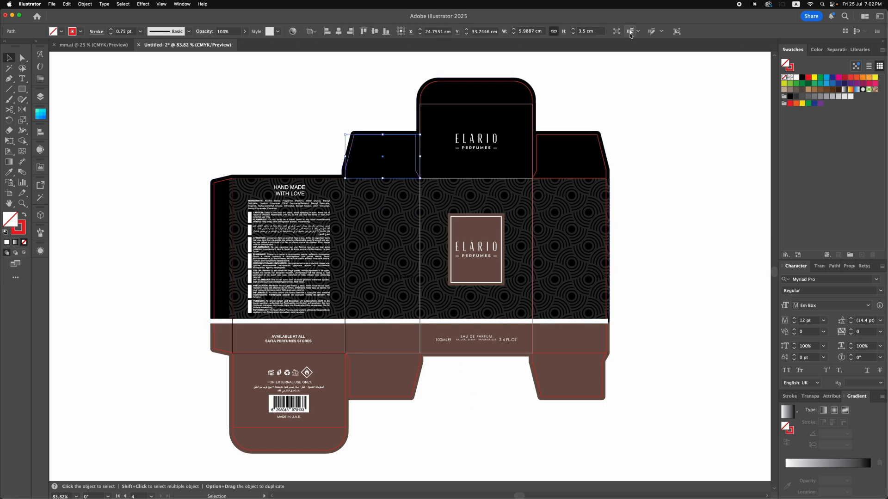
click(630, 31)
click(84, 4)
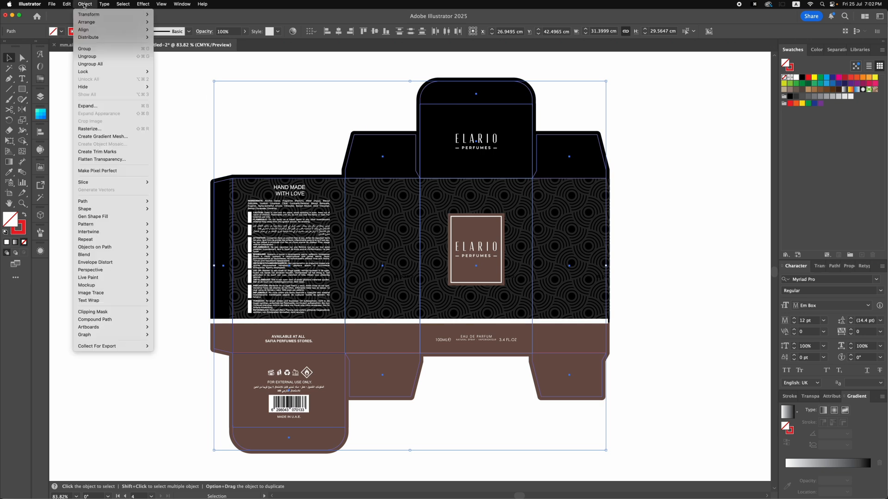
mouse_move(93, 87)
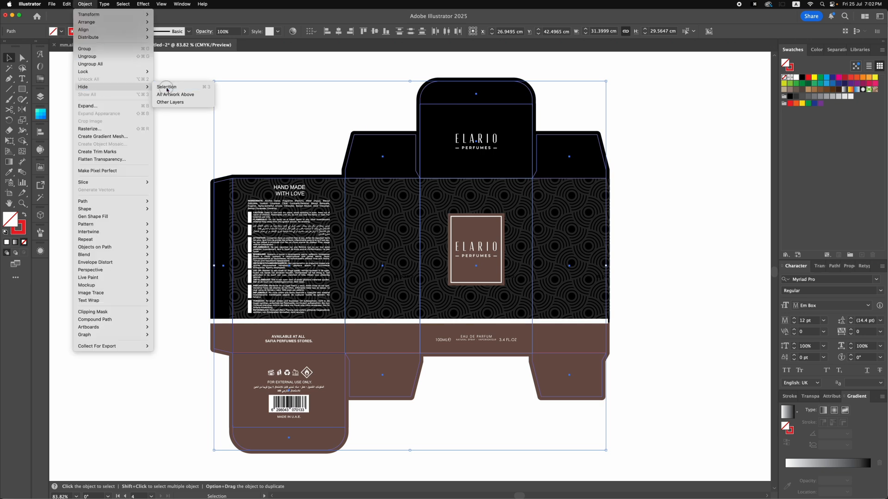
click(166, 88)
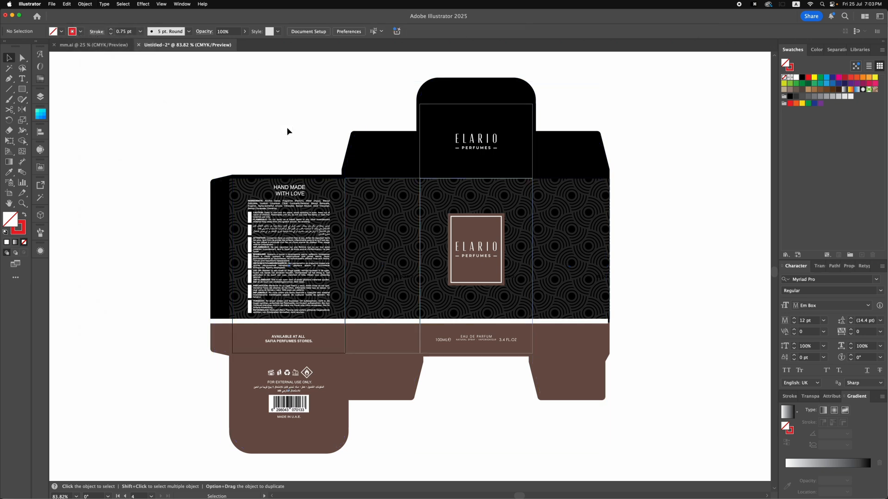
Export all artboards as separate PNG files named IMAGE at High (300 ppi) with a transparent background
click(51, 5)
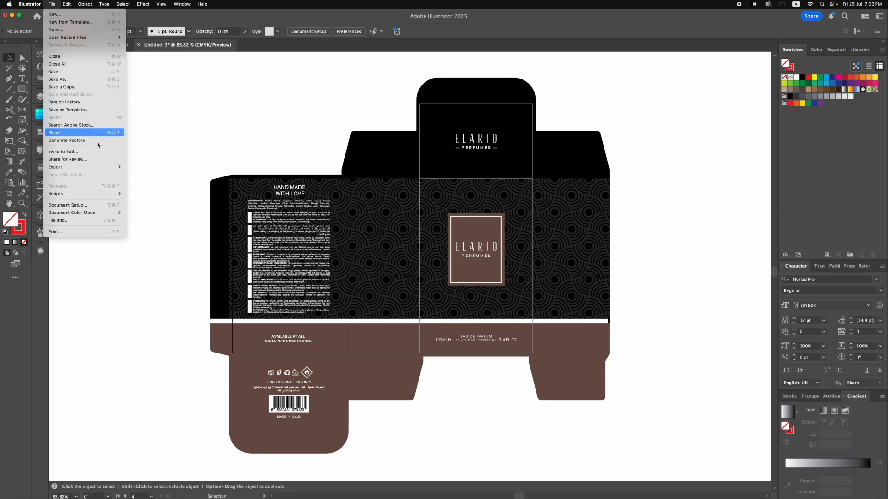
mouse_move(92, 167)
click(154, 174)
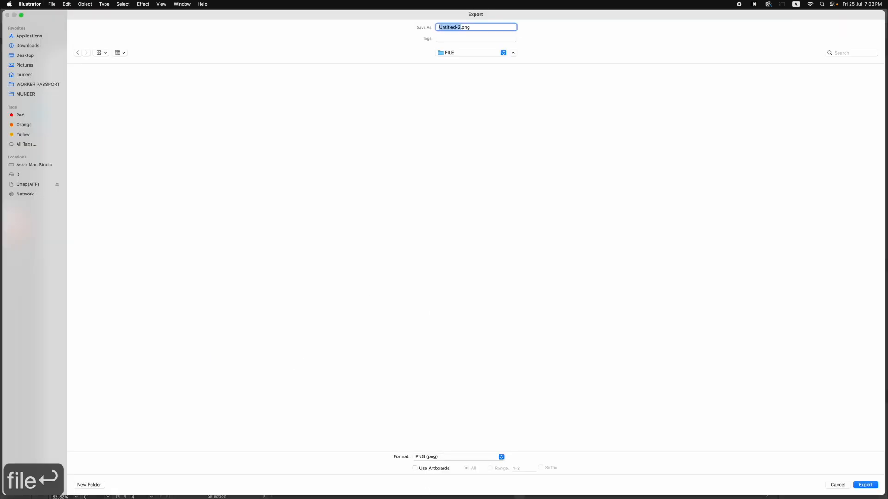
click(418, 470)
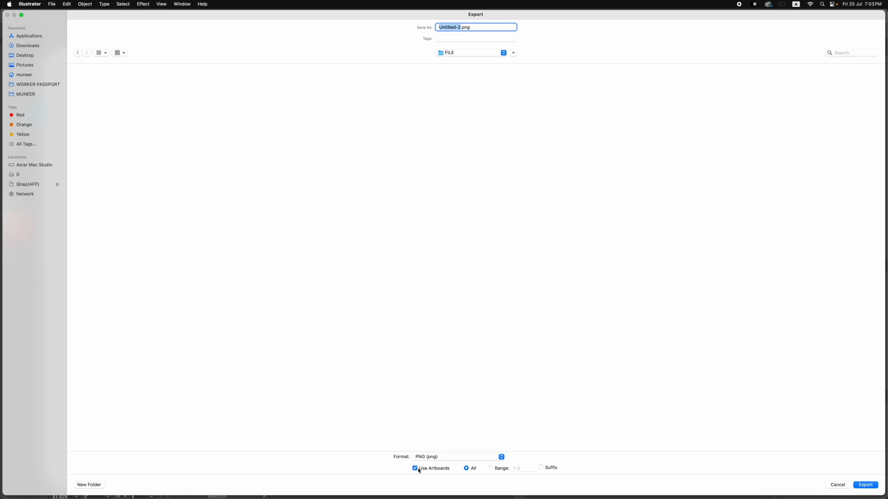
text(IMAGE)
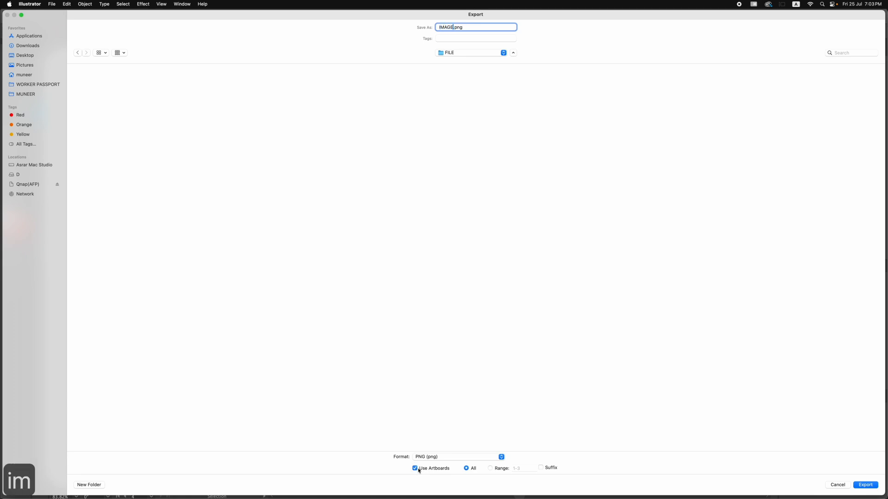
key(Return)
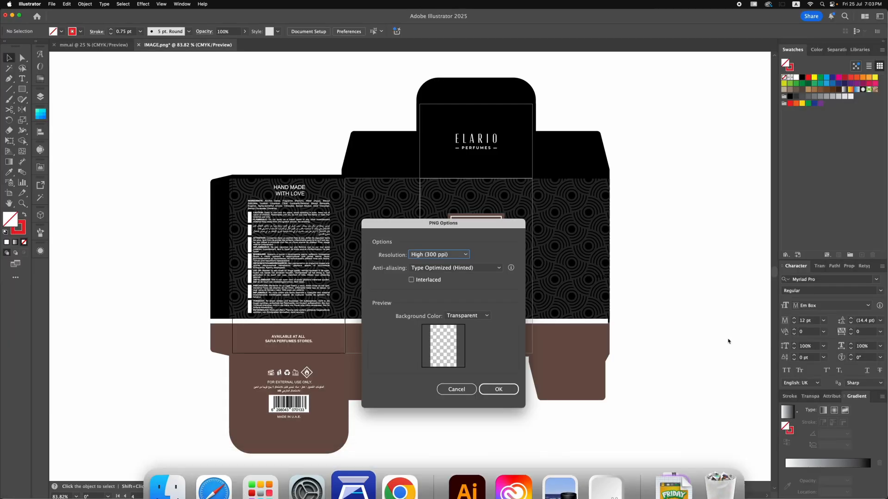
click(494, 390)
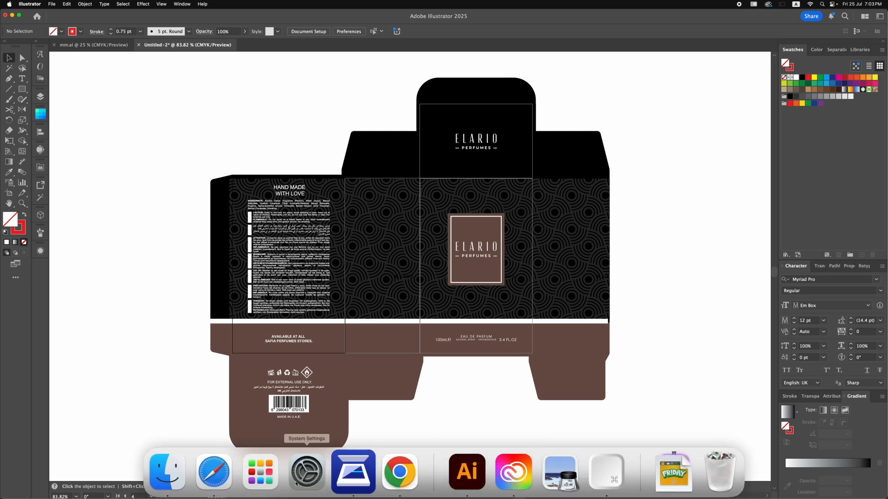
Switch to Finder and enlarge the thumbnails of the exported PNG files in the FILE folder
click(167, 470)
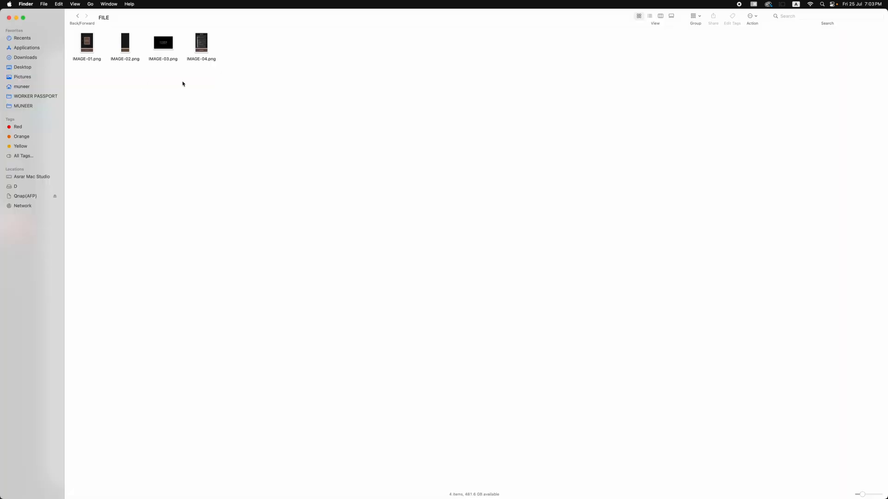
super+scroll(182, 84, up, 6)
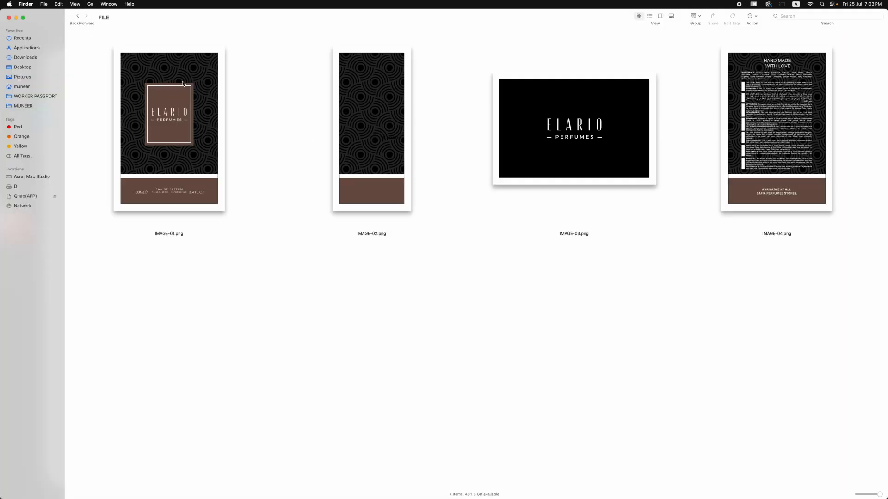
click(476, 474)
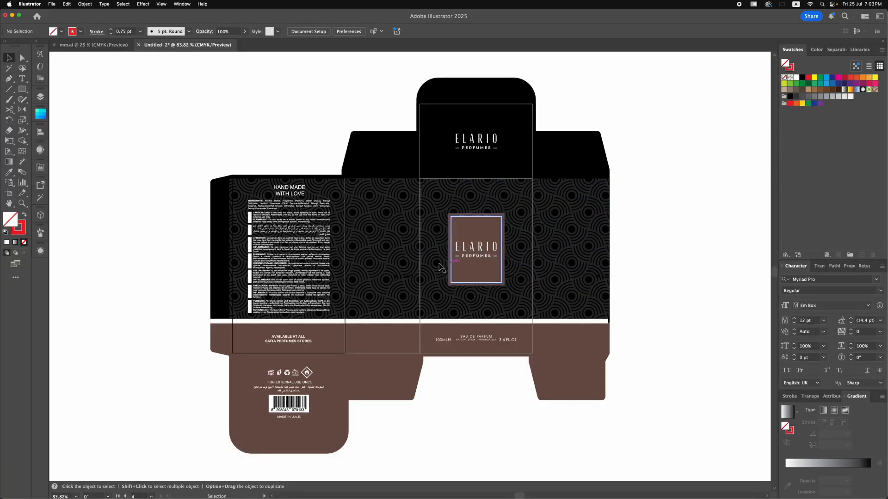
click(165, 476)
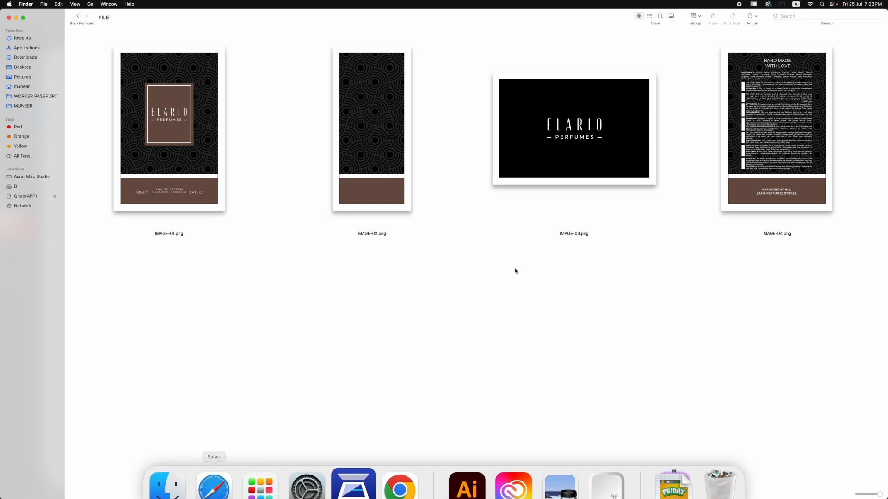
Preview the exported files IMAGE-01.png through IMAGE-04.png one after another
click(221, 142)
key(space)
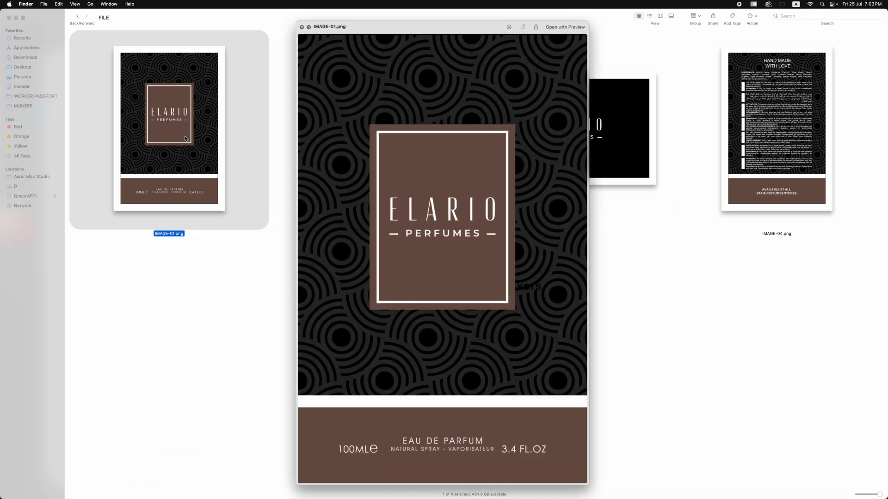
key(space)
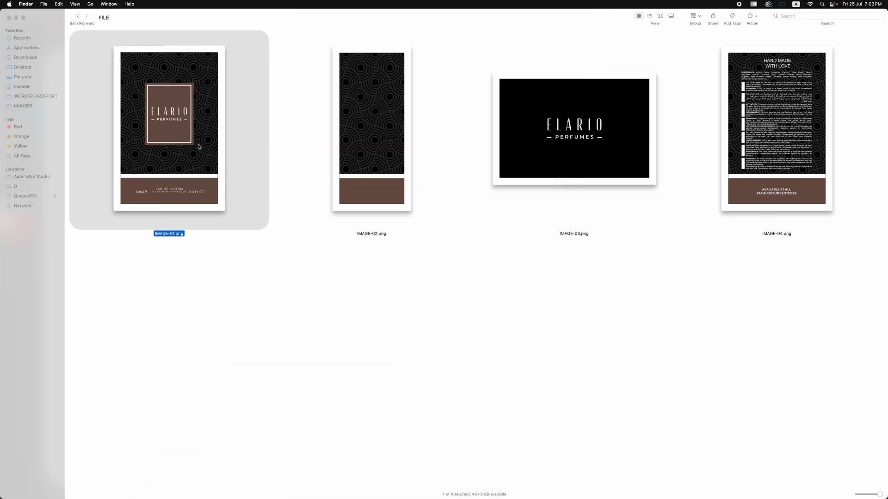
click(353, 159)
key(space)
key(space)
click(548, 159)
key(space)
key(space)
click(766, 154)
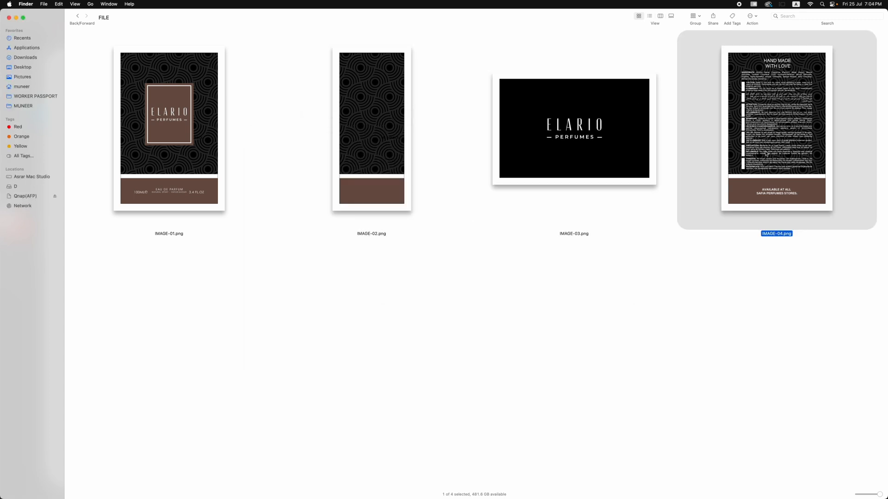
key(space)
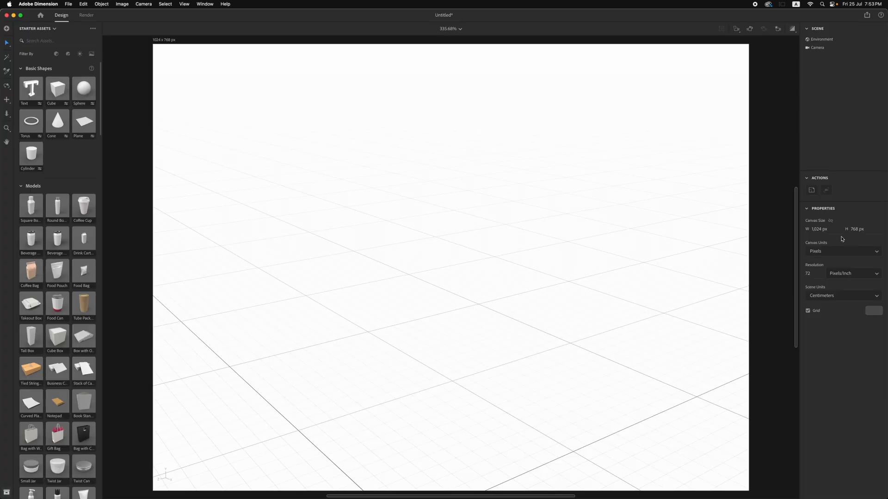
In Adobe Dimension, set the canvas size to 2,000 × 2,000 px and add the Tall Box model to the scene
click(816, 229)
text(2,000)
click(856, 230)
text(2)
key(Return)
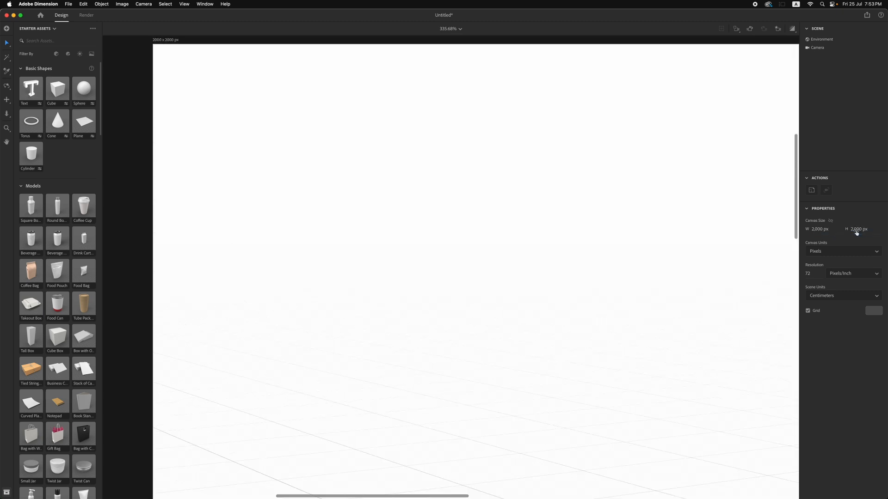
key(super+0)
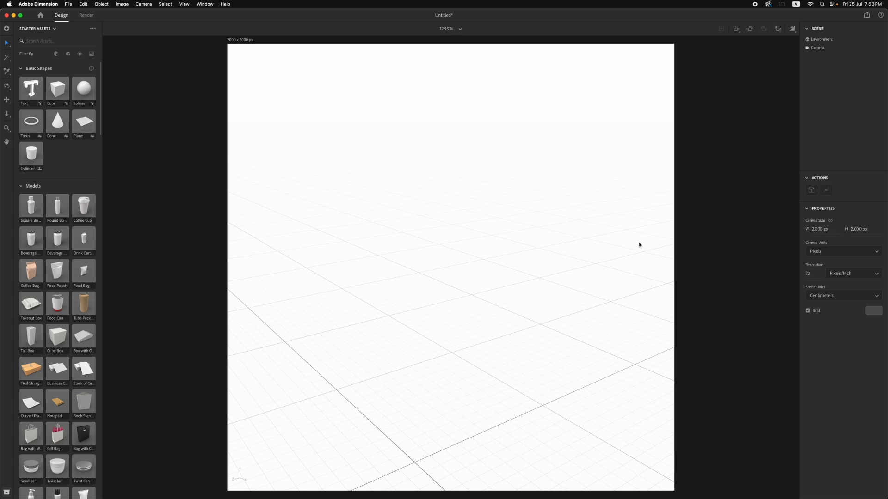
click(34, 338)
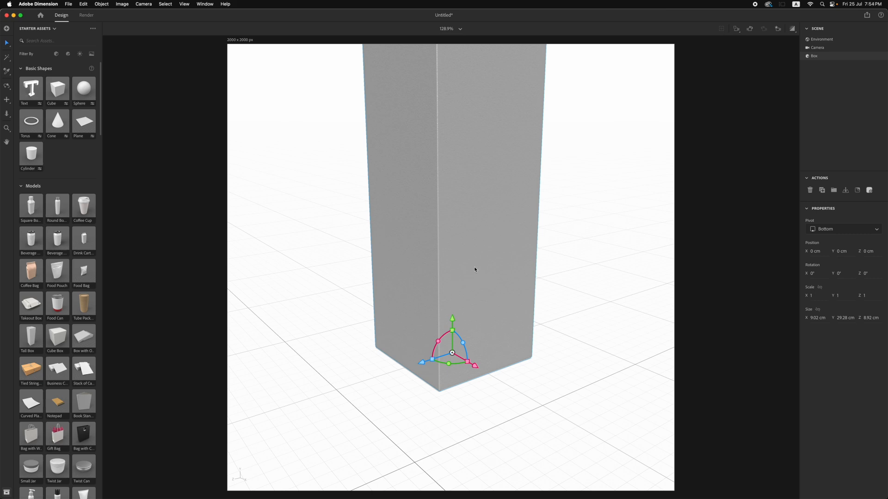
Check the width and height of the front and side panel outlines in Illustrator, and return to Dimension
click(486, 480)
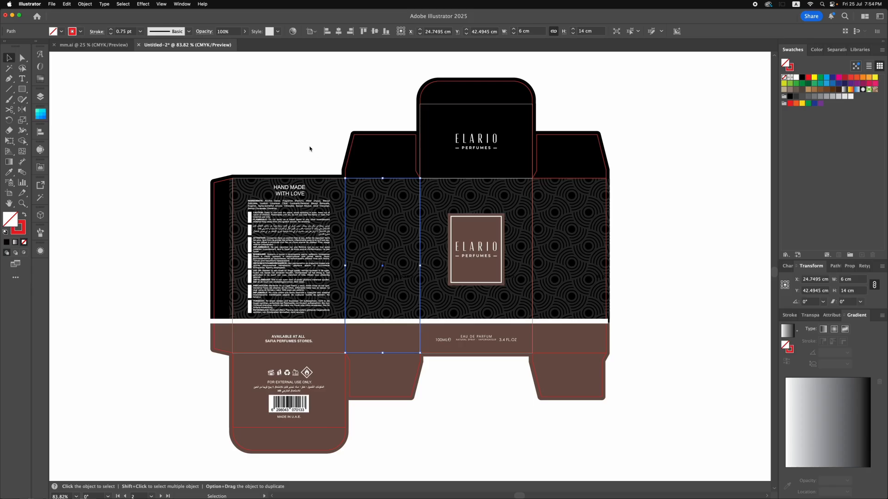
click(310, 149)
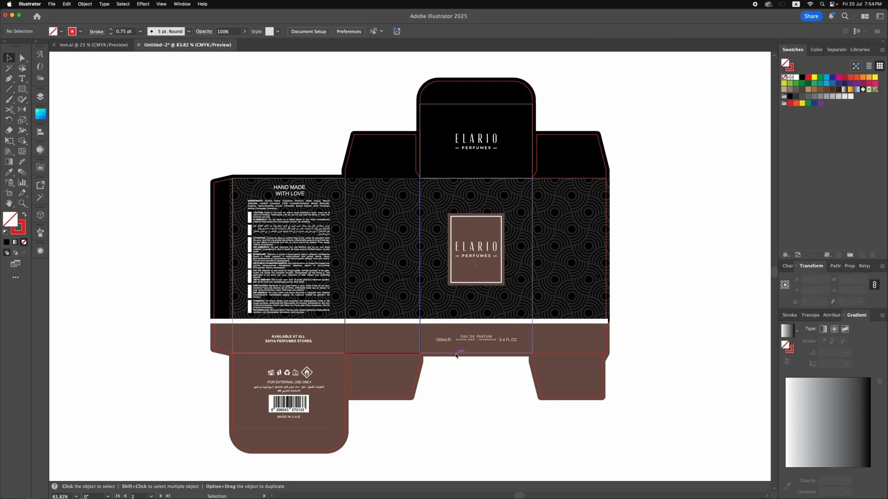
click(457, 354)
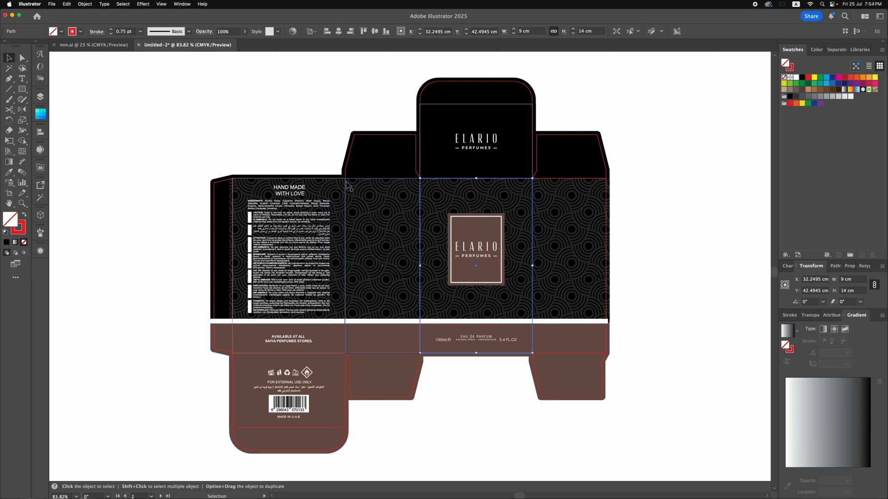
click(350, 179)
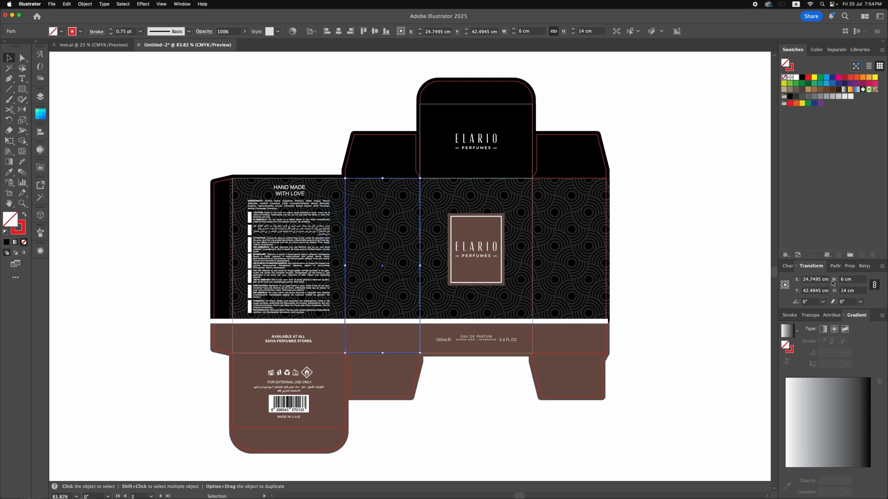
click(578, 482)
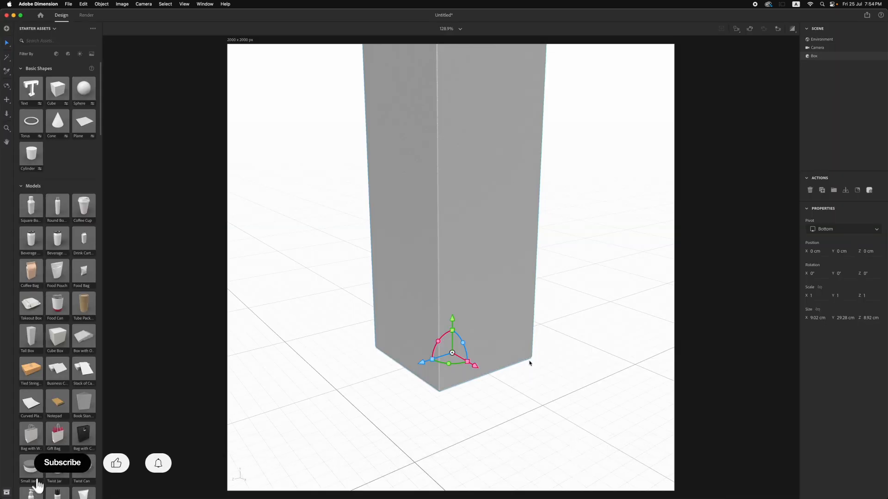
Set the box model's size to X 9 cm, Y 14 cm and Z 6 cm
click(843, 318)
text(14)
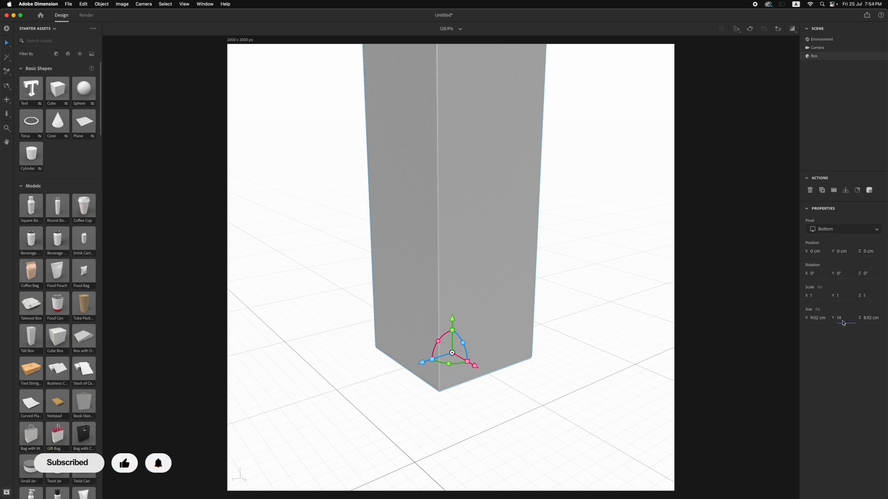
key(Return)
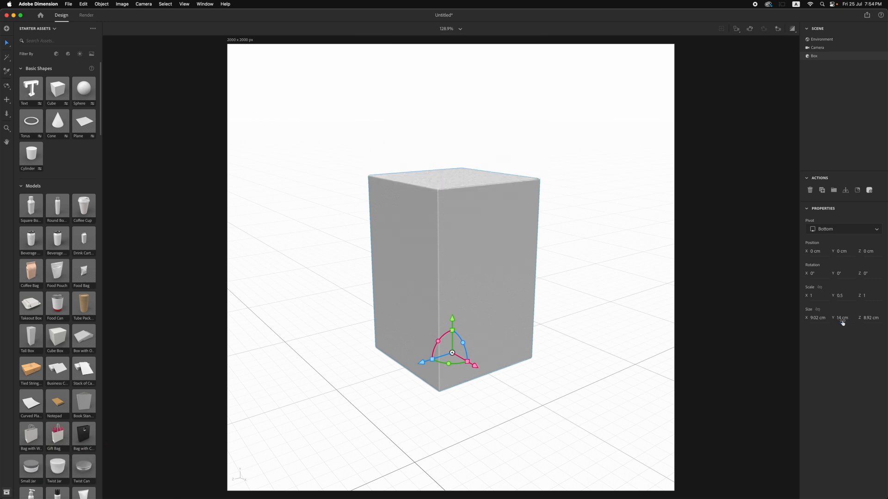
click(814, 319)
click(814, 319)
click(871, 318)
text(6)
key(Return)
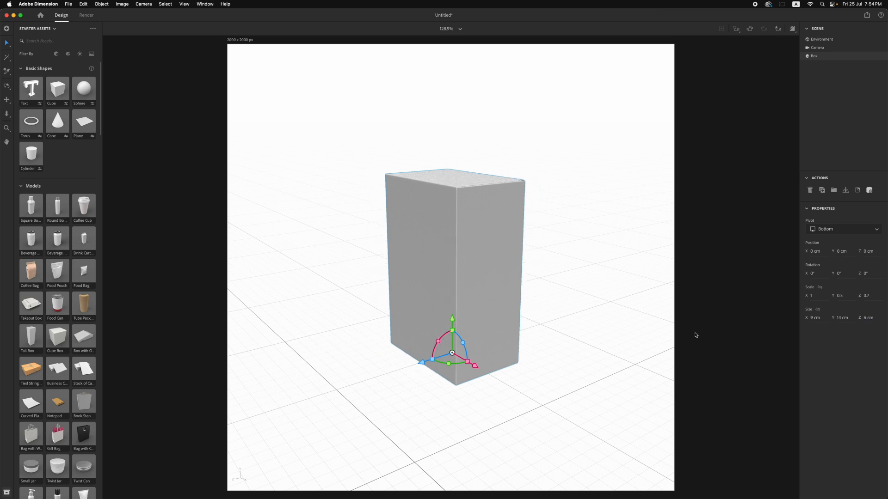
Rotate the box model to 88° around the Y axis and frame it at an angle with its front and side faces visible
drag(457, 366, 507, 352)
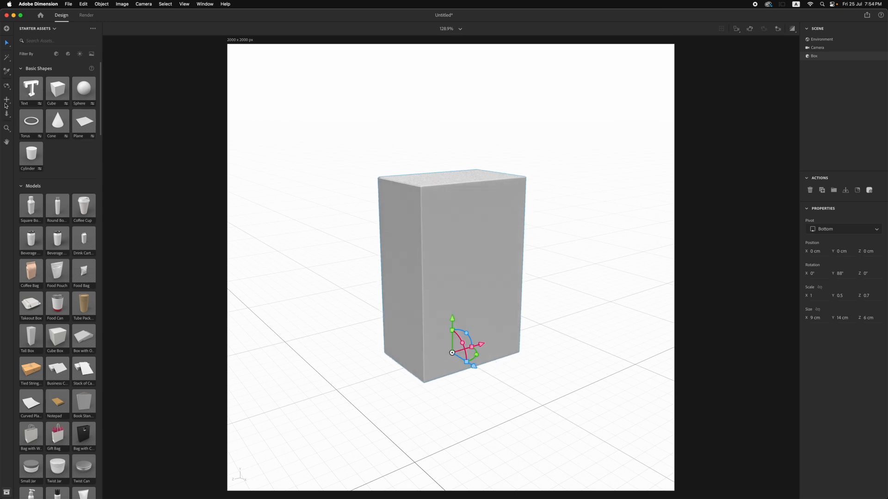
click(6, 86)
mouse_move(343, 303)
mouse_down()
mouse_move(331, 291)
mouse_move(338, 302)
mouse_up()
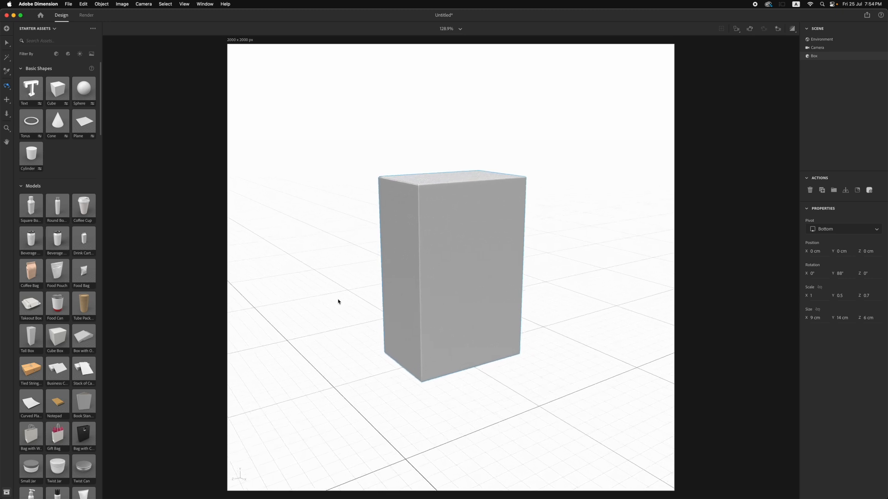
drag(332, 242, 328, 244)
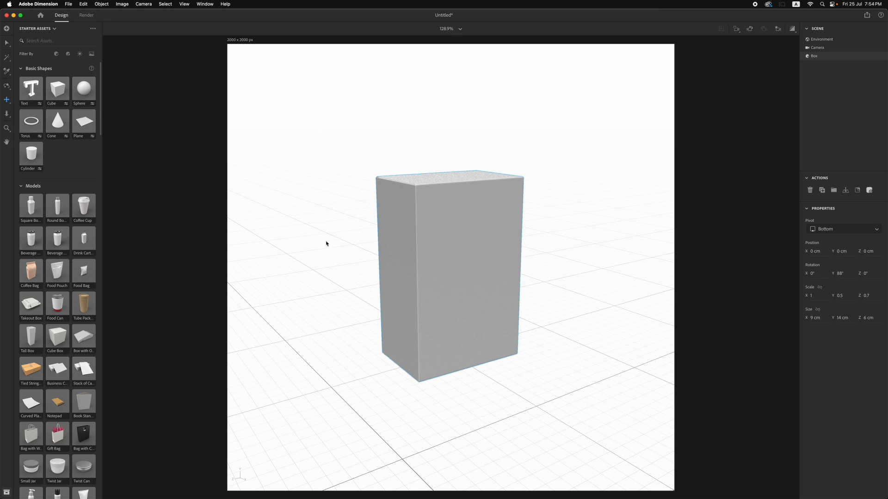
click(737, 30)
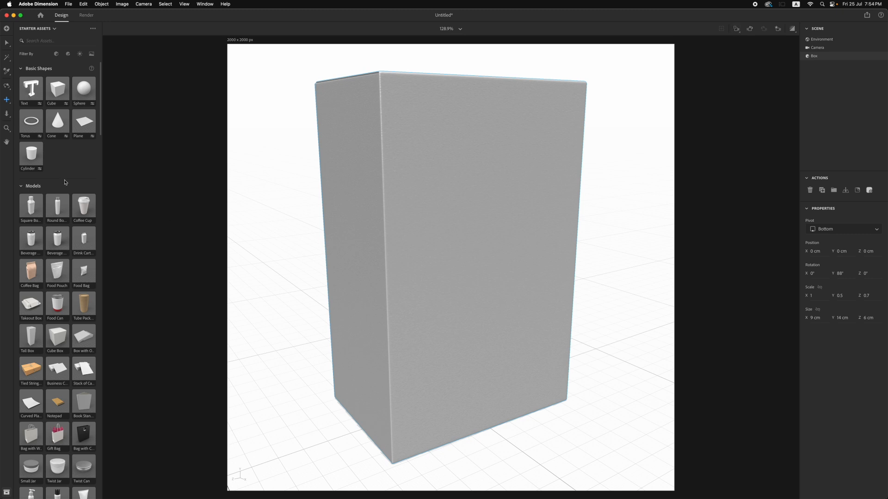
click(7, 113)
drag(289, 396, 295, 435)
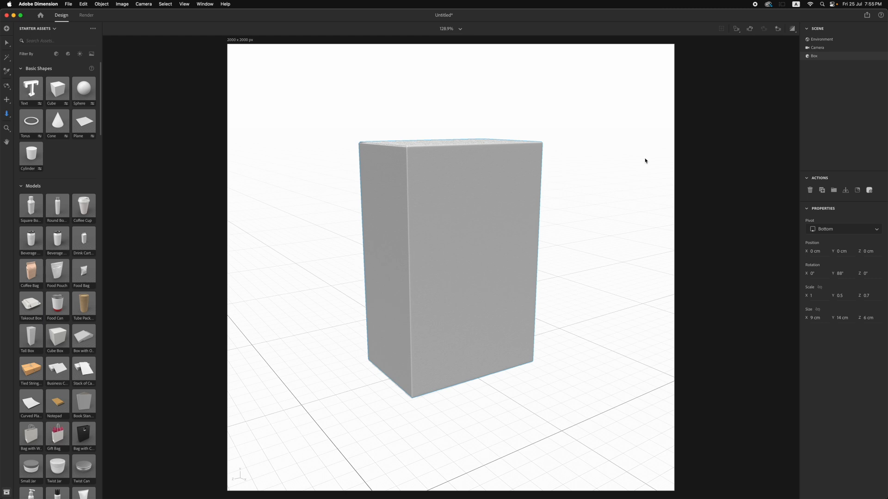
click(792, 28)
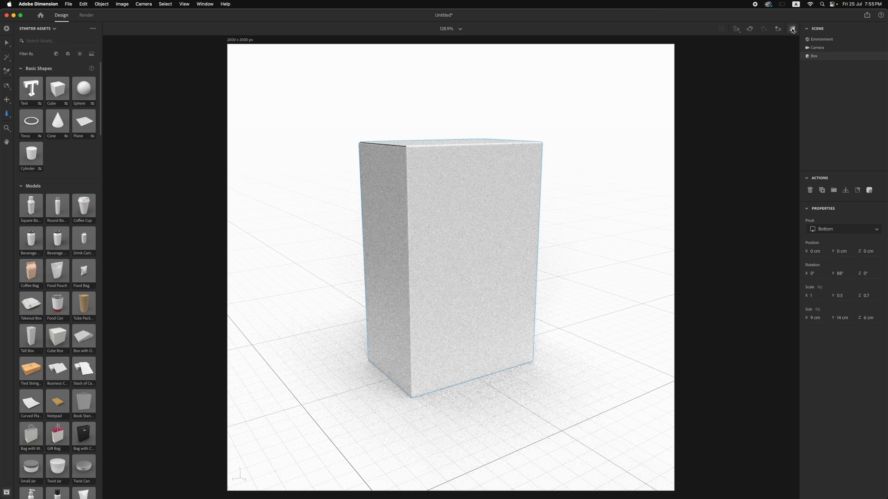
click(792, 29)
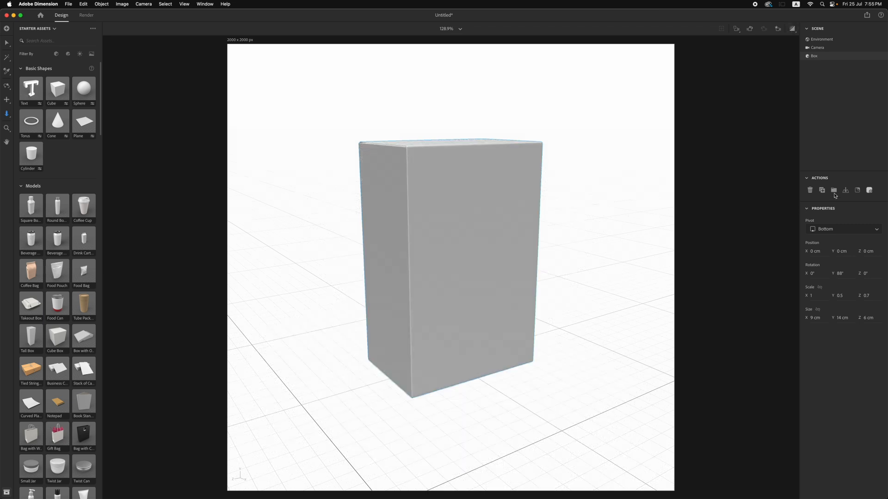
Place IMAGE-01.png on the box as a decal graphic and position it on the wide front face
click(858, 191)
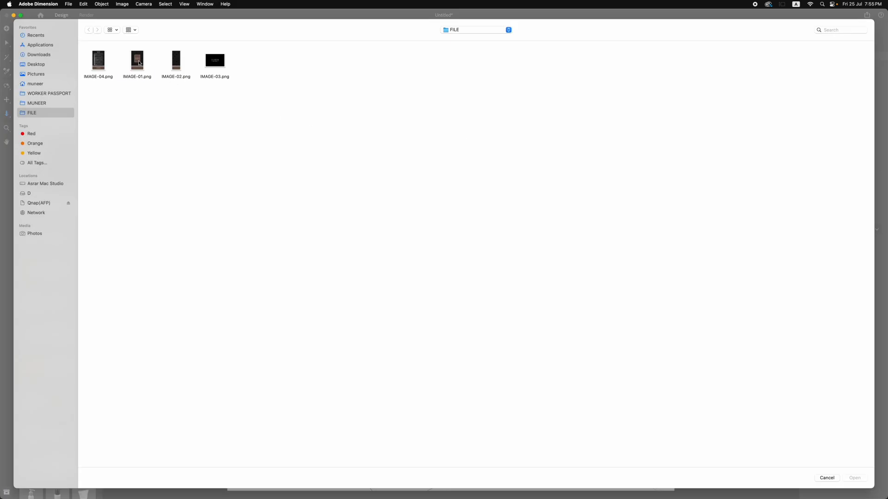
click(139, 63)
click(849, 480)
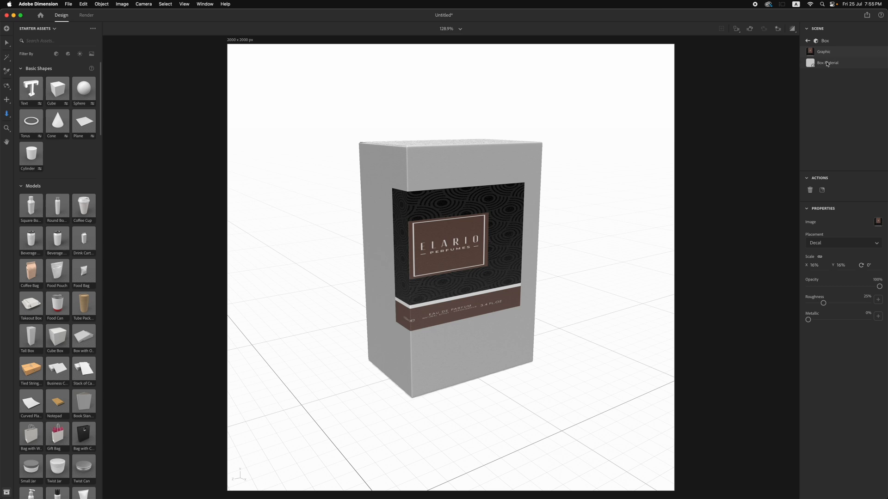
click(7, 43)
drag(461, 243, 478, 243)
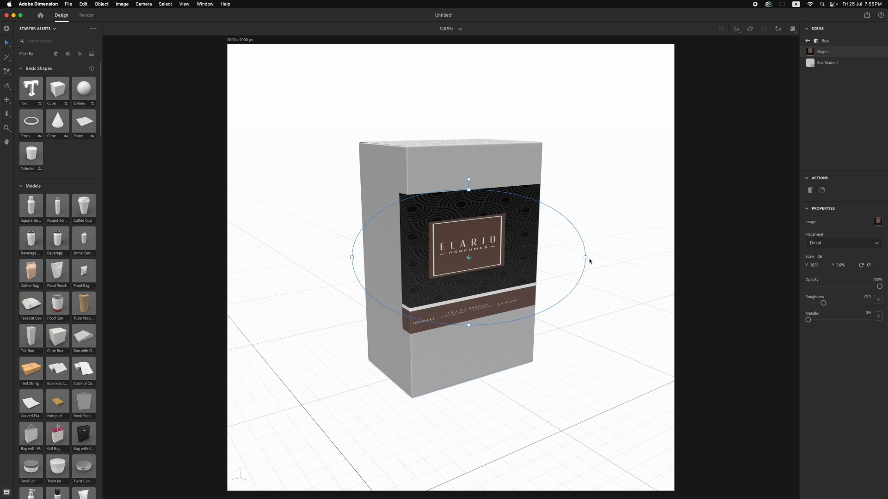
Scale the front decal to X 14% and Y 29.1% and adjust its position so it covers the whole front face
drag(586, 260, 570, 259)
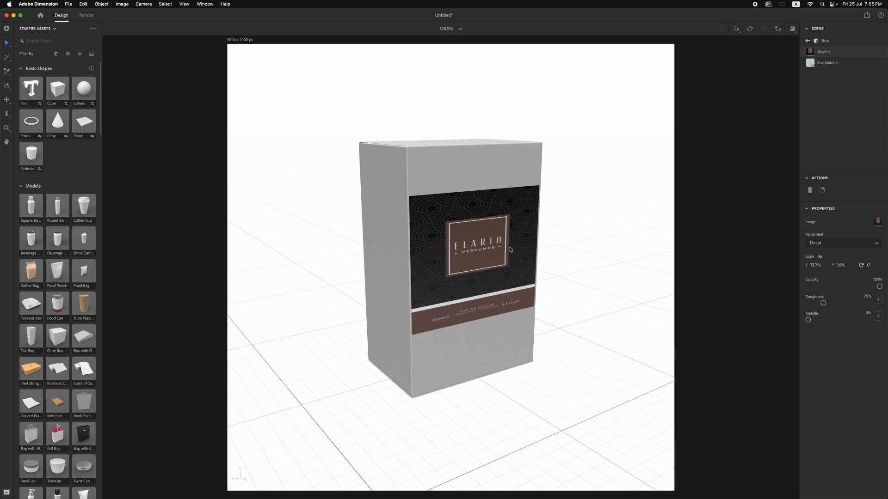
drag(578, 257, 580, 257)
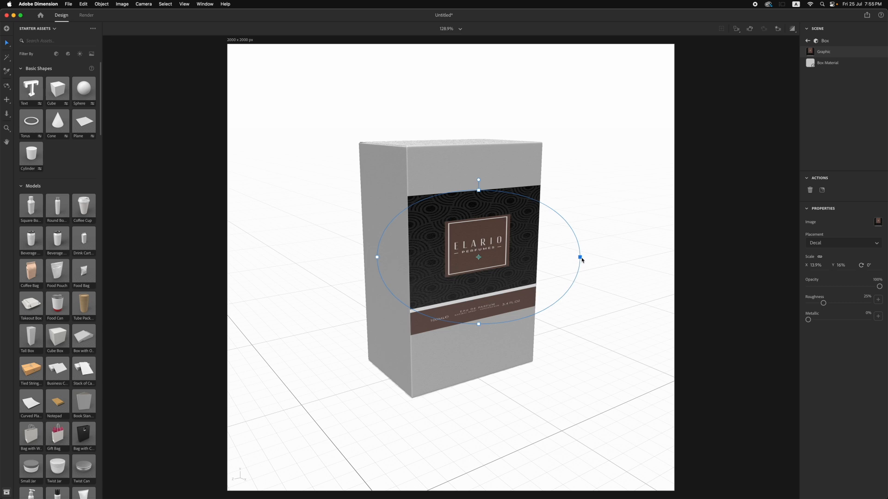
drag(479, 191, 480, 149)
drag(480, 213, 479, 221)
click(479, 220)
drag(479, 162, 479, 154)
drag(484, 225, 483, 228)
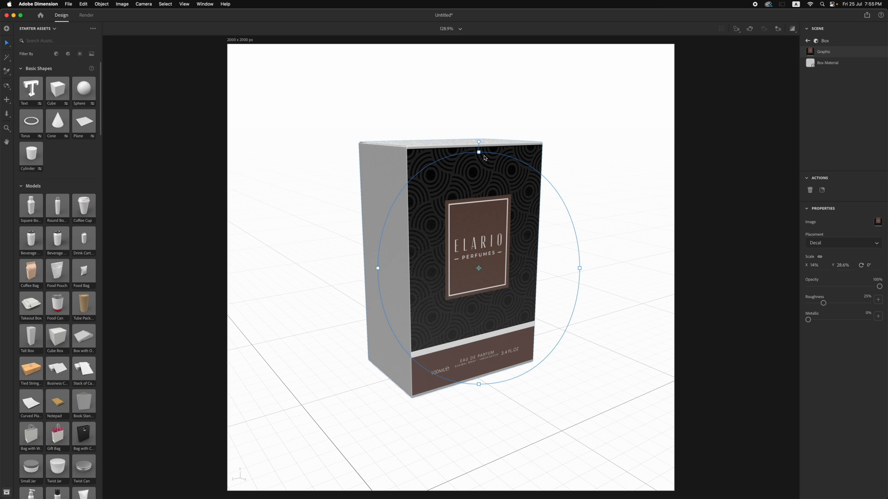
drag(479, 152, 479, 149)
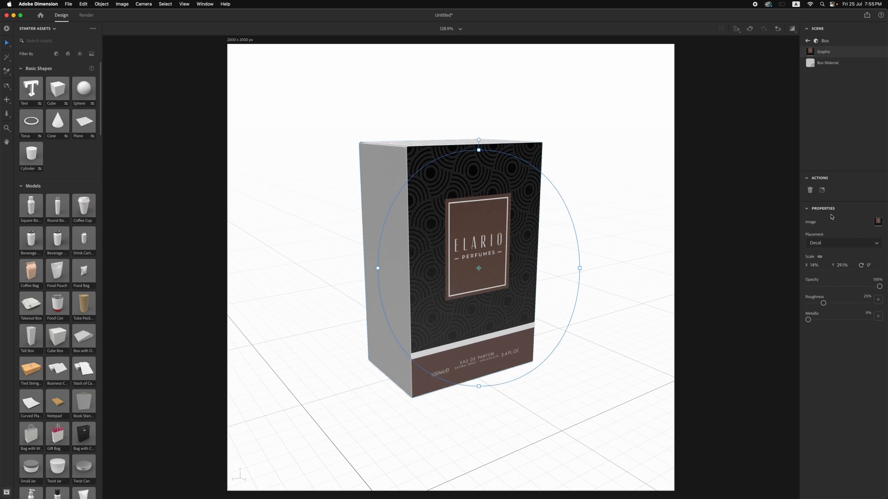
Place IMAGE-02.png as a decal on the box's narrow side face and scale it to X 20.4% and Y 29.1%
click(822, 191)
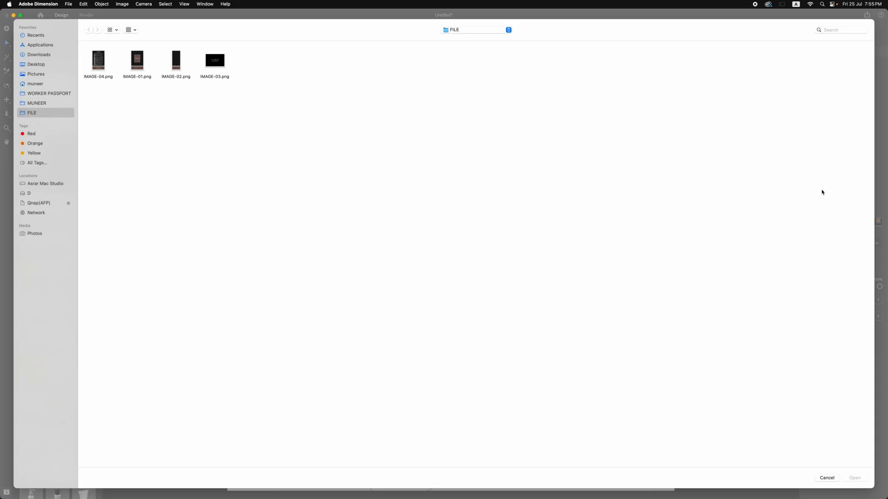
click(178, 62)
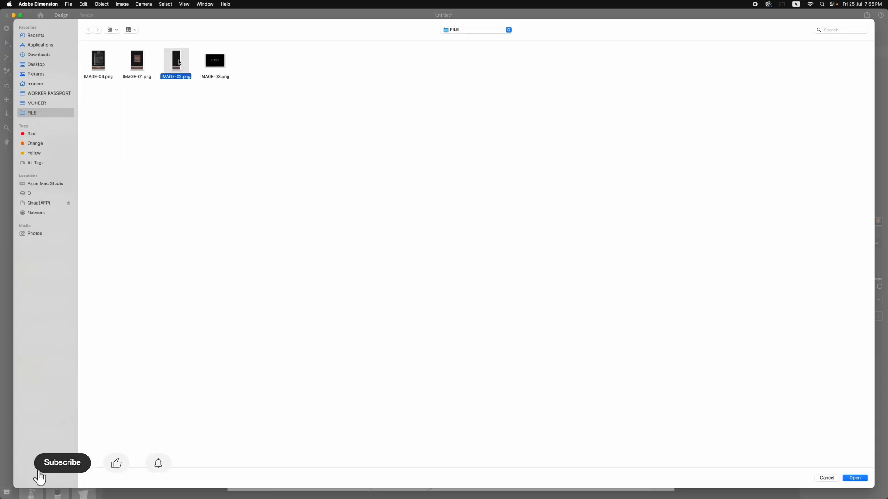
click(856, 479)
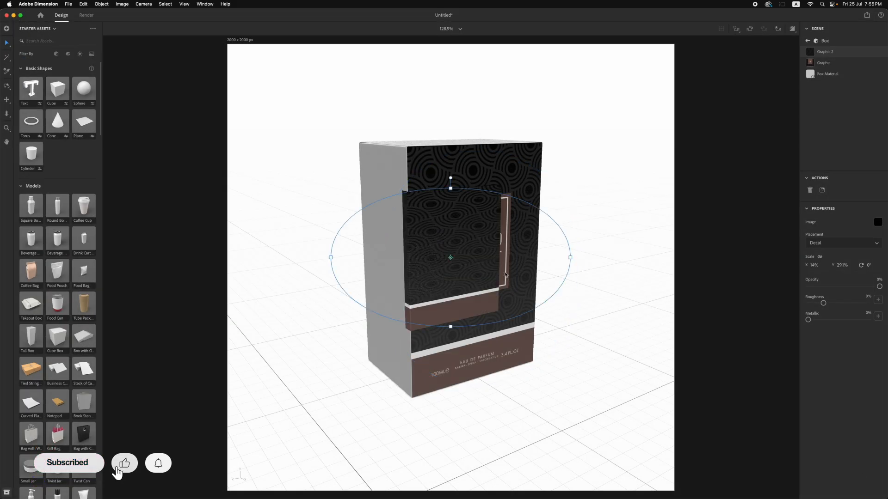
drag(396, 242, 331, 251)
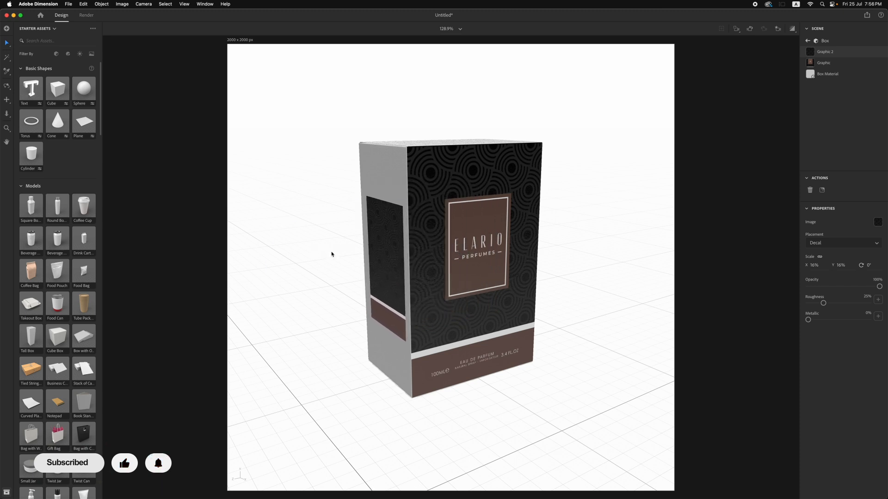
drag(386, 196, 386, 152)
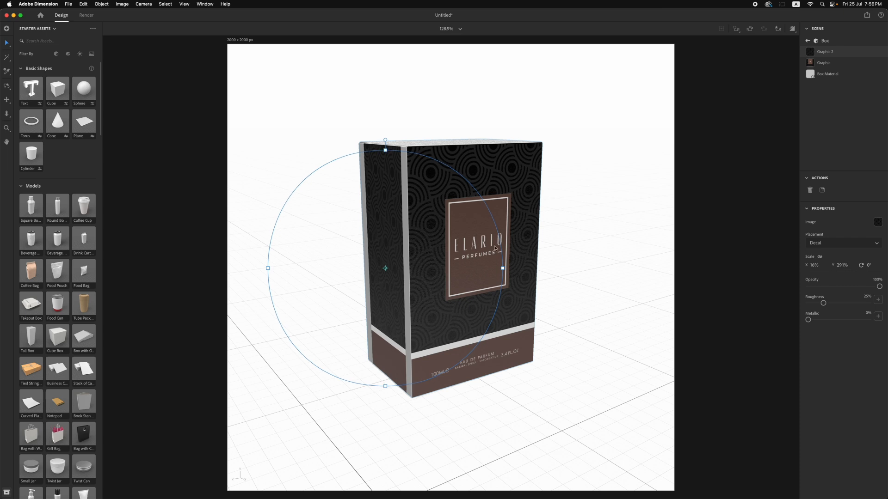
drag(503, 269, 534, 267)
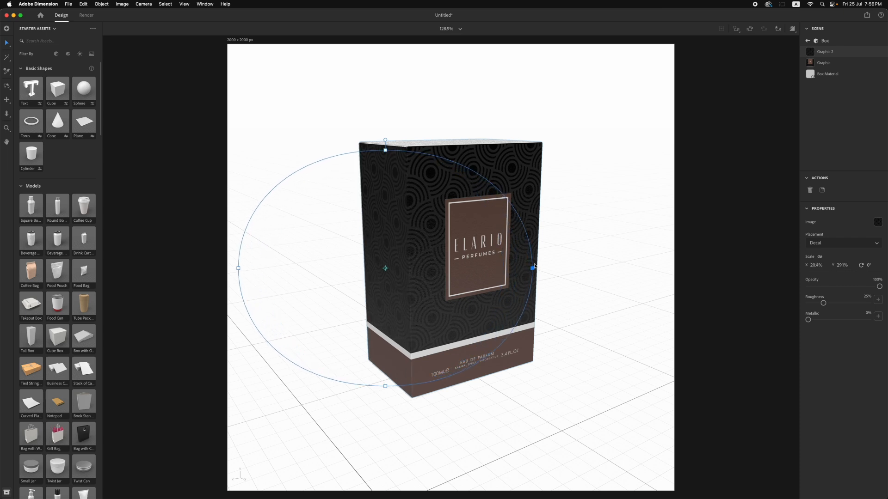
drag(535, 267, 535, 267)
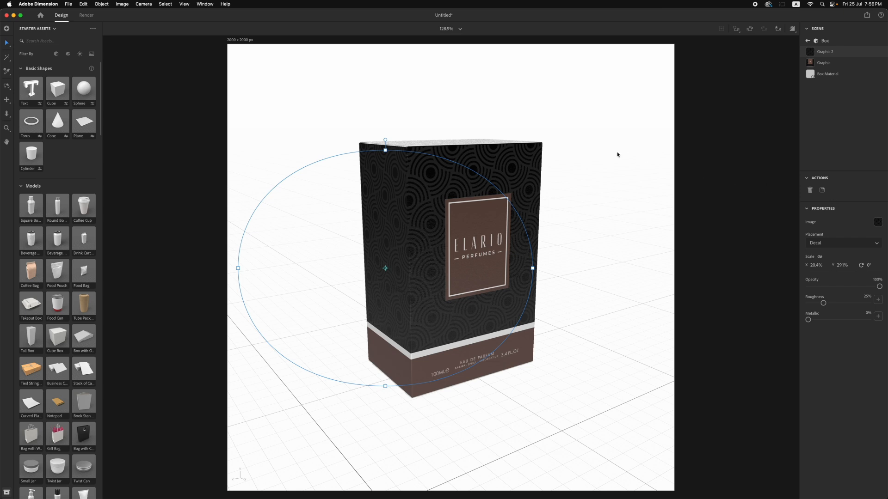
click(568, 152)
Place IMAGE-03.png on the box as a decal graphic and position it on the top face
key(1)
drag(368, 109, 372, 143)
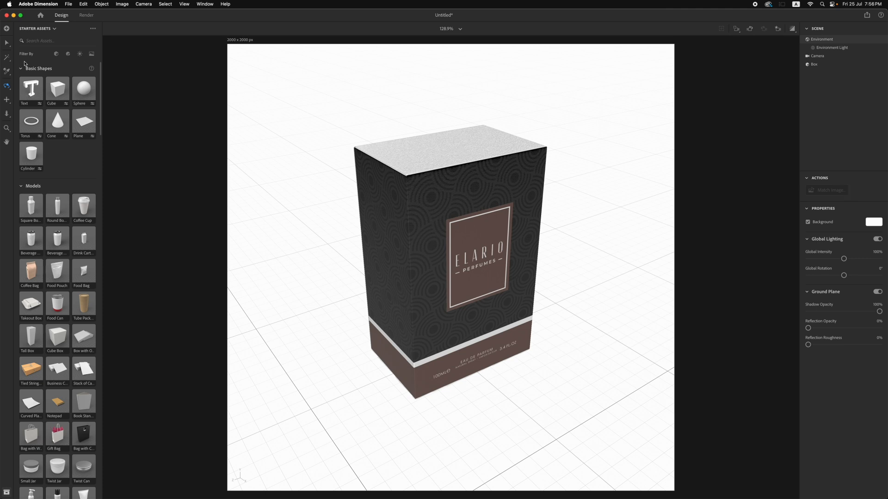
click(7, 42)
click(459, 154)
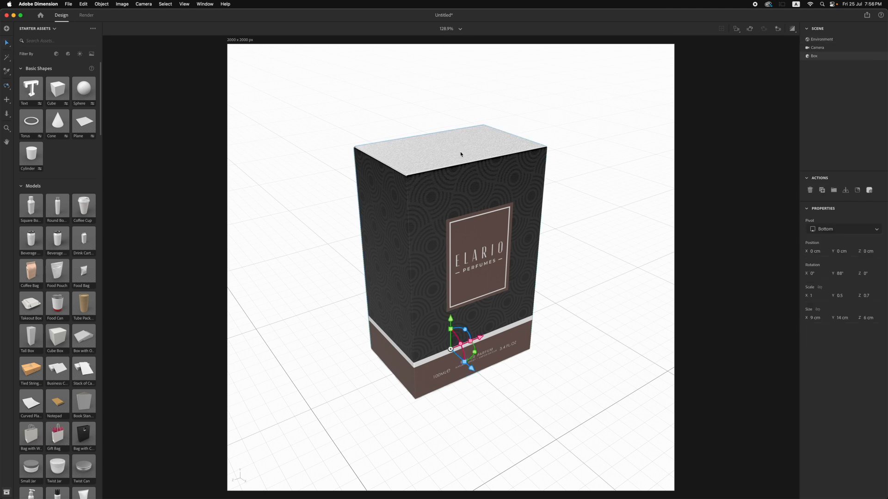
click(857, 191)
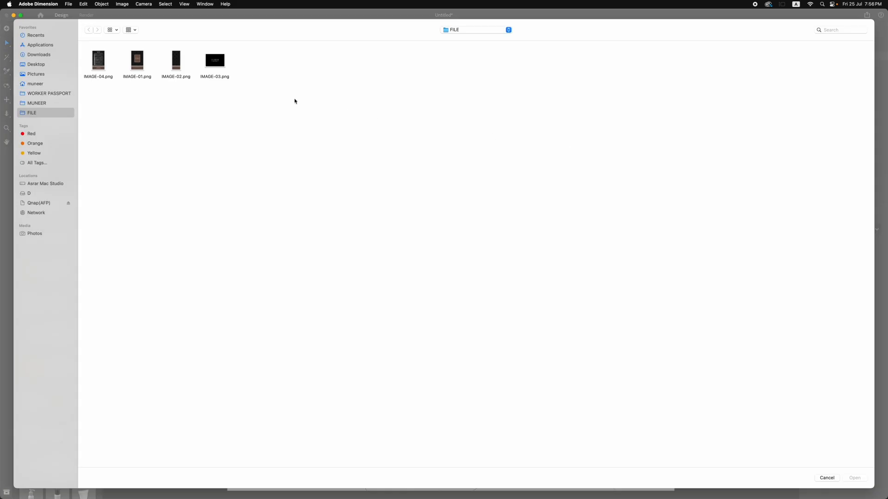
click(219, 64)
click(858, 478)
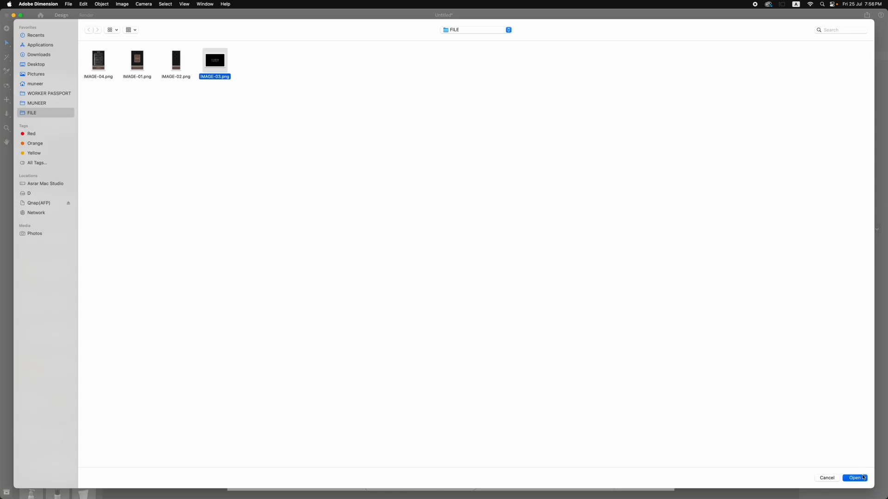
drag(467, 240, 442, 149)
Scale the top decal to X 9.9% and Y 13.3% to cover the lid of the box
drag(566, 152, 518, 151)
drag(445, 223, 444, 206)
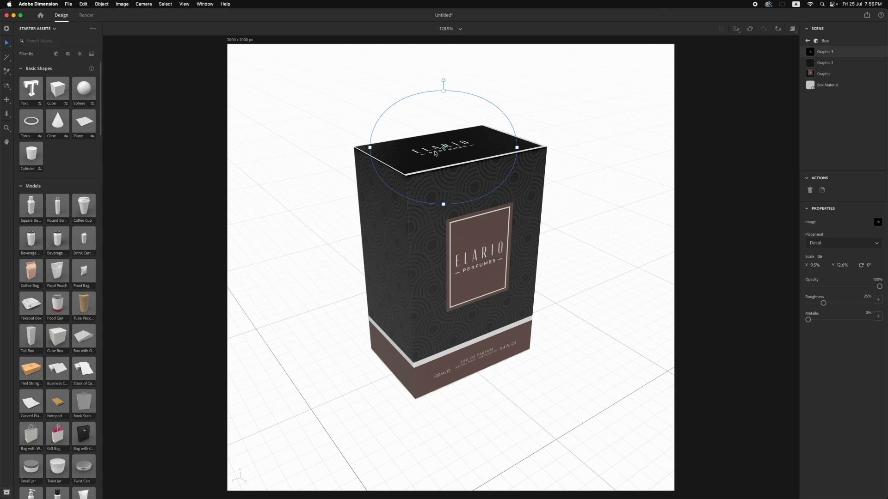
drag(518, 149, 520, 150)
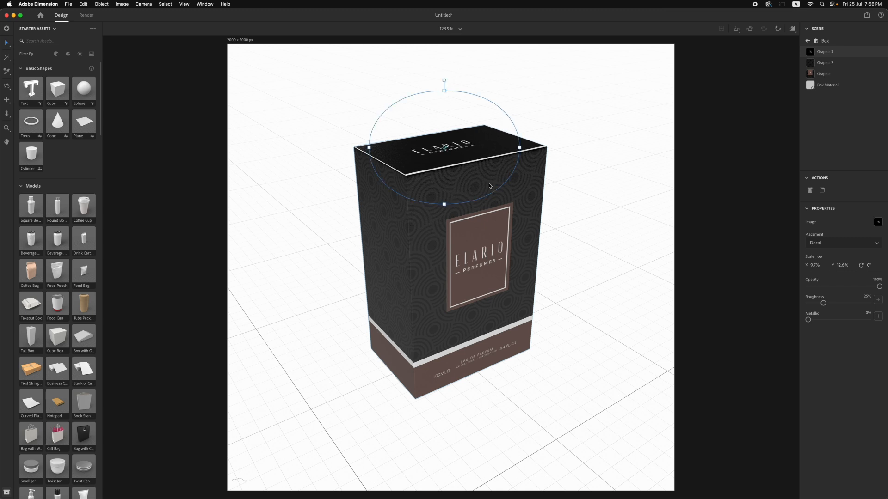
drag(446, 207, 445, 208)
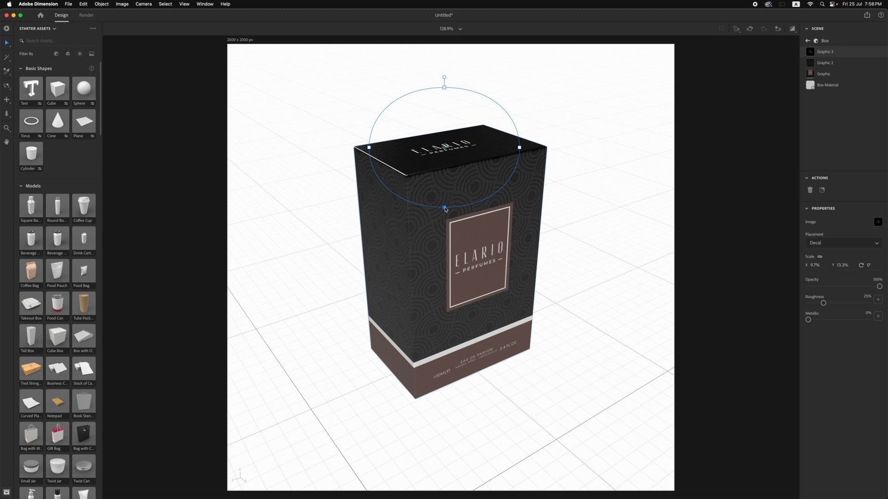
drag(519, 147, 521, 148)
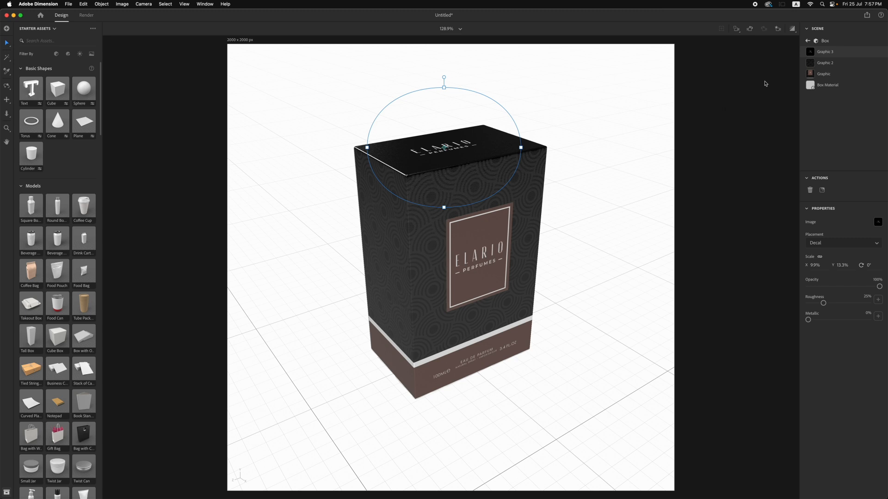
Fine-tune the side decal's position and scale it to X 20.3% and Y 29.3% to close the gap at the top edge
click(824, 63)
drag(386, 152, 388, 153)
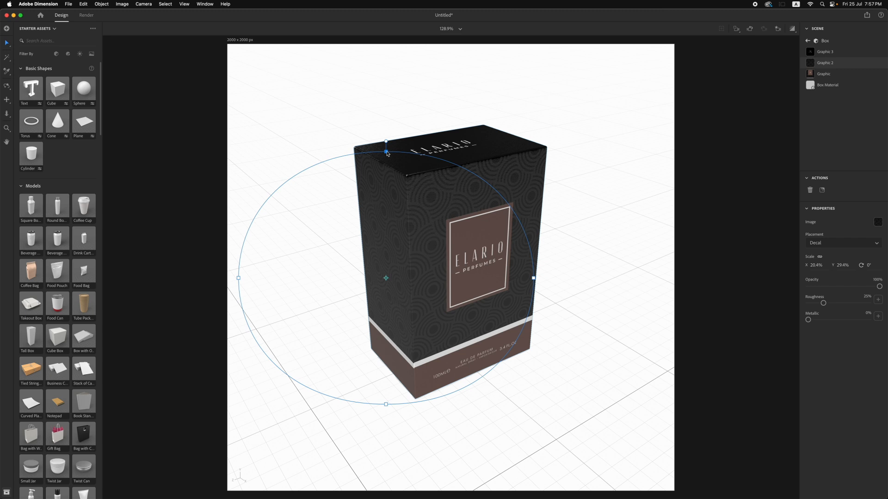
drag(401, 275, 400, 274)
drag(387, 154, 387, 155)
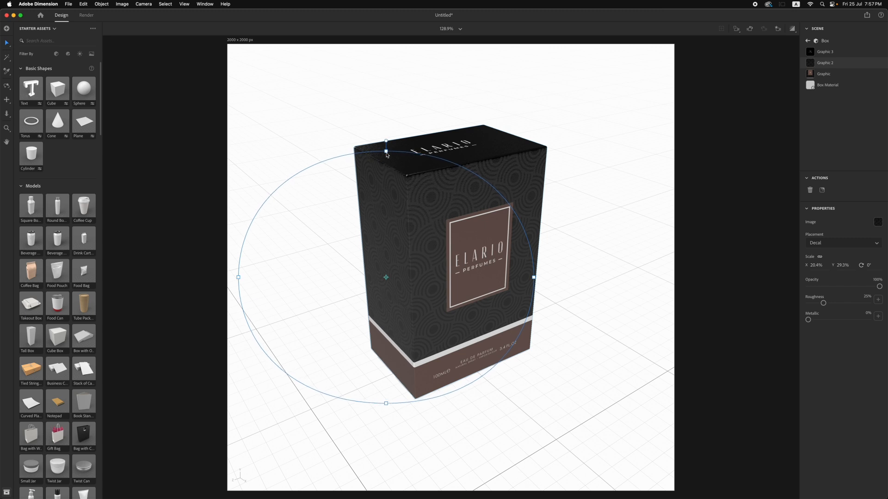
drag(533, 277, 533, 280)
From the opposite side of the box, rescale the top decal to X 10% and Y 13.4% to close the gaps along its edges
click(6, 85)
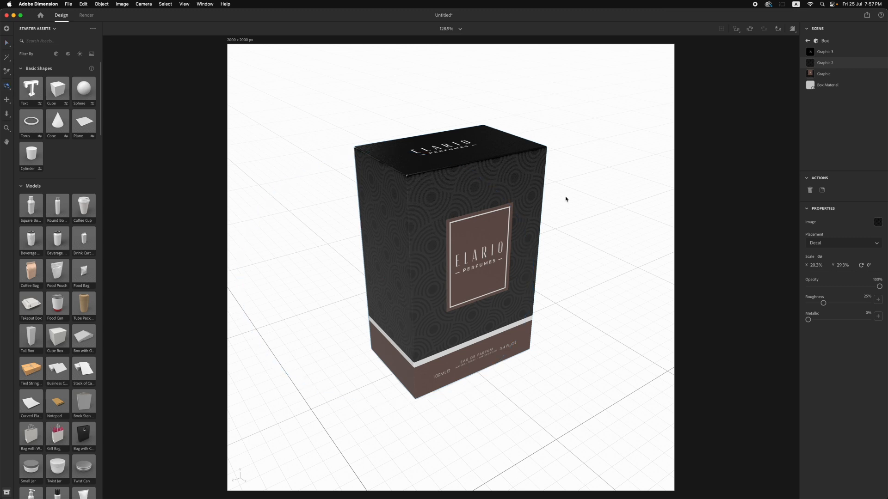
drag(566, 199, 618, 148)
click(830, 76)
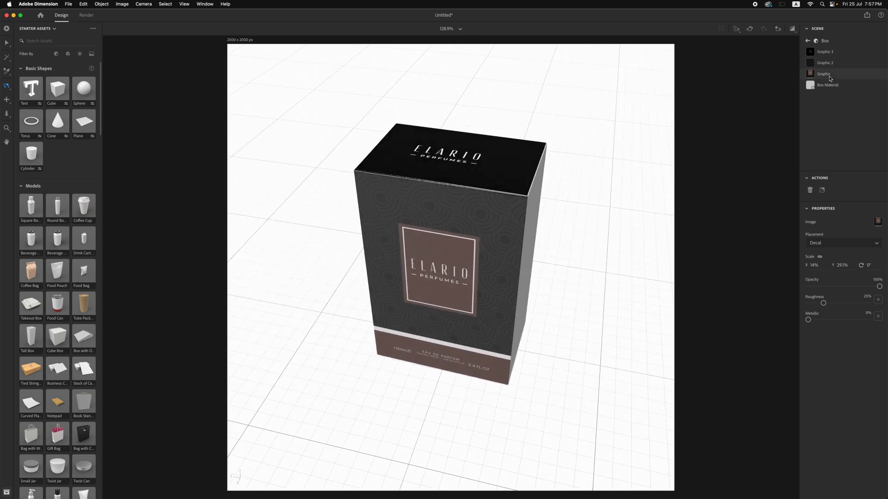
click(825, 52)
click(6, 43)
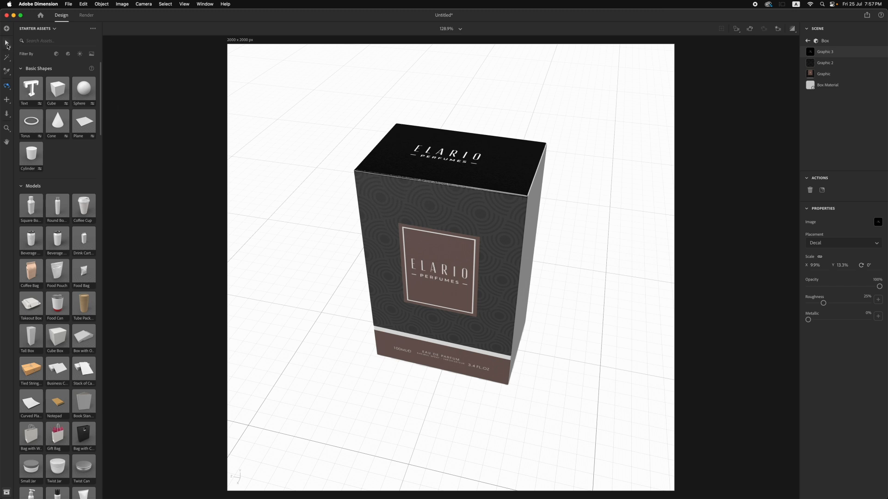
drag(446, 216, 447, 223)
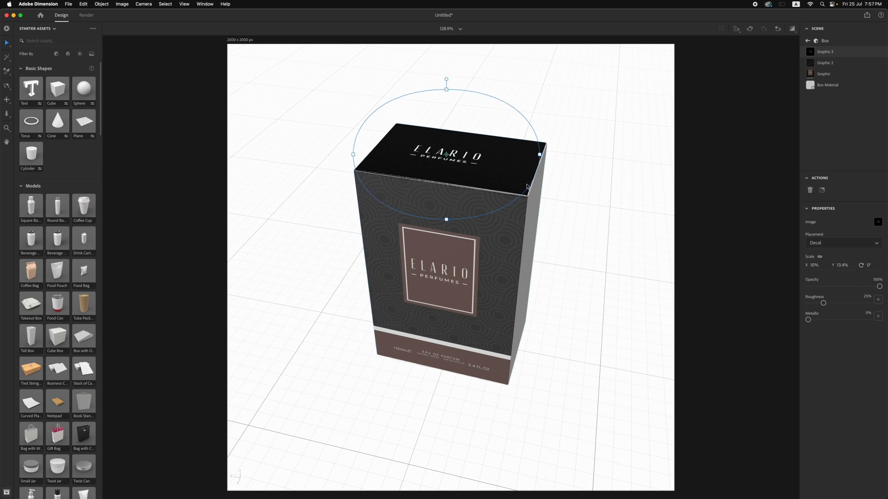
Place IMAGE-02.png as a decal graphic on the blank side face of the box
key(1)
drag(500, 229, 424, 171)
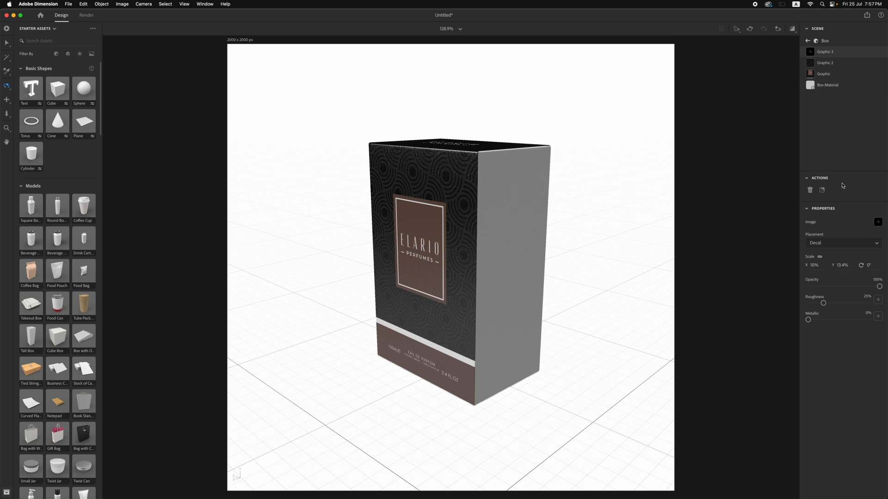
click(6, 45)
click(820, 191)
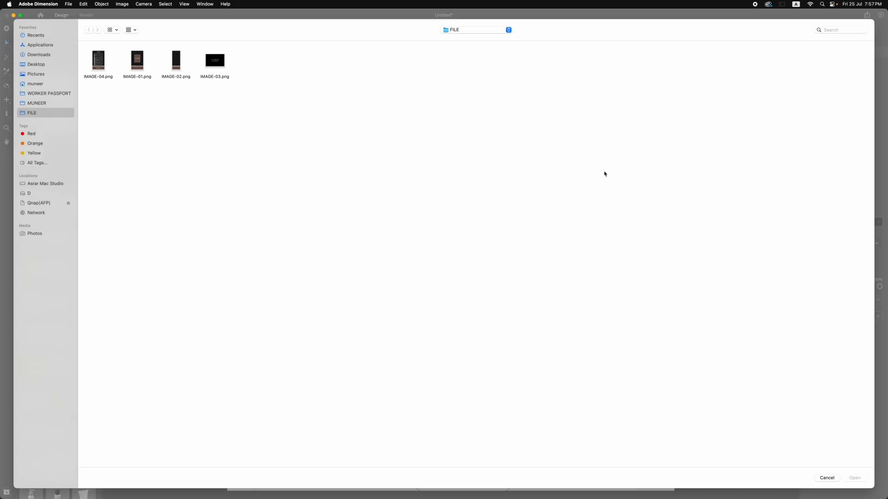
click(176, 60)
click(854, 478)
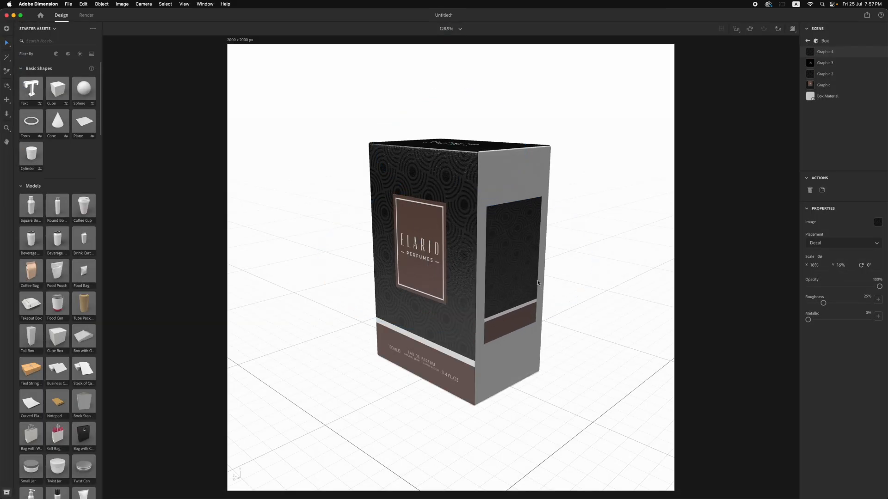
Position the new side decal and scale it to X 20.9% and Y 29.2% to cover the whole side face
click(533, 285)
drag(516, 203, 519, 161)
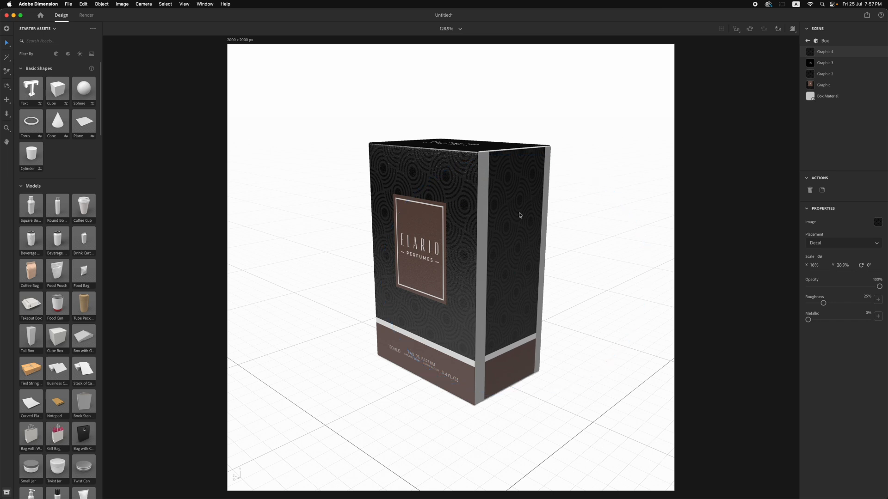
drag(647, 278, 695, 273)
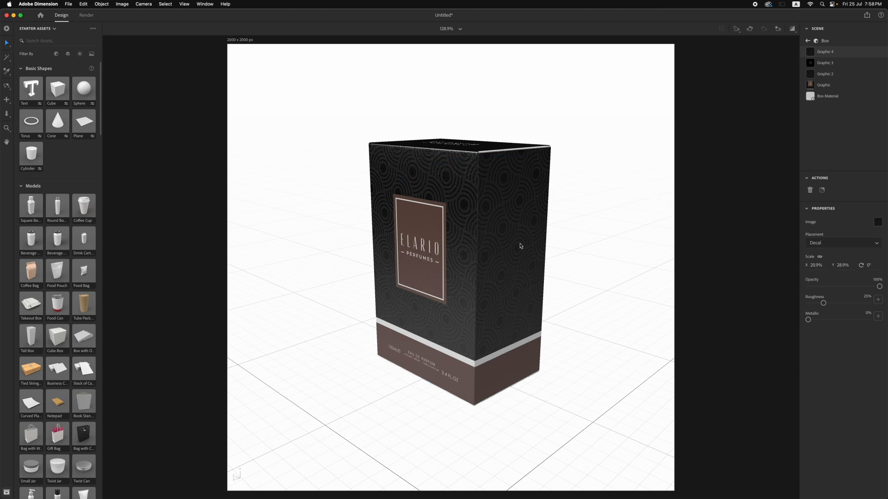
drag(514, 160, 514, 156)
Place IMAGE-04.png as a decal graphic on the blank back face of the box
click(6, 86)
drag(513, 215, 256, 178)
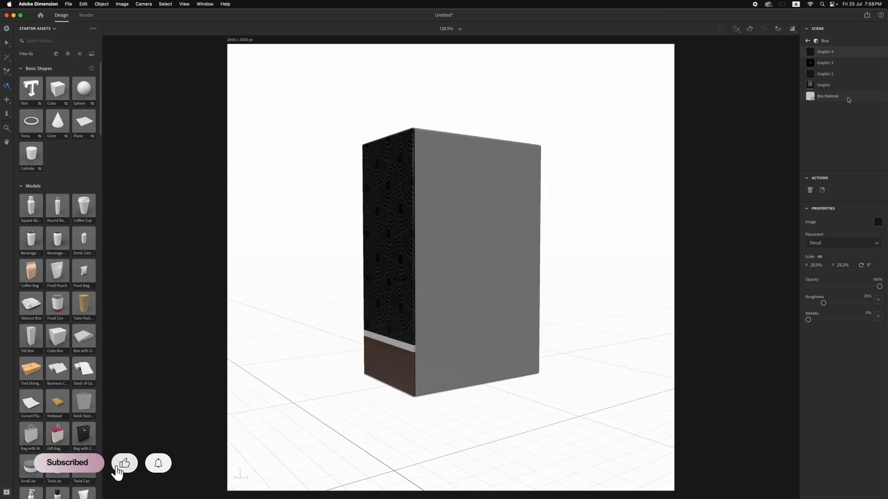
click(822, 190)
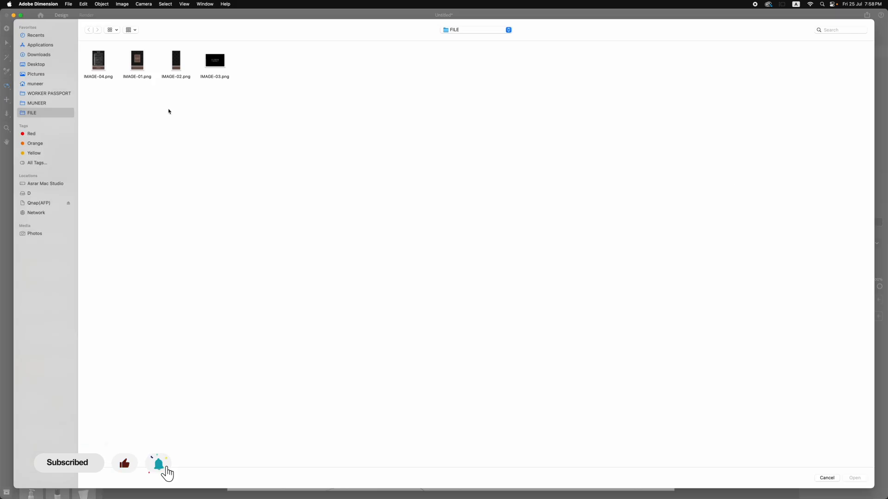
click(854, 478)
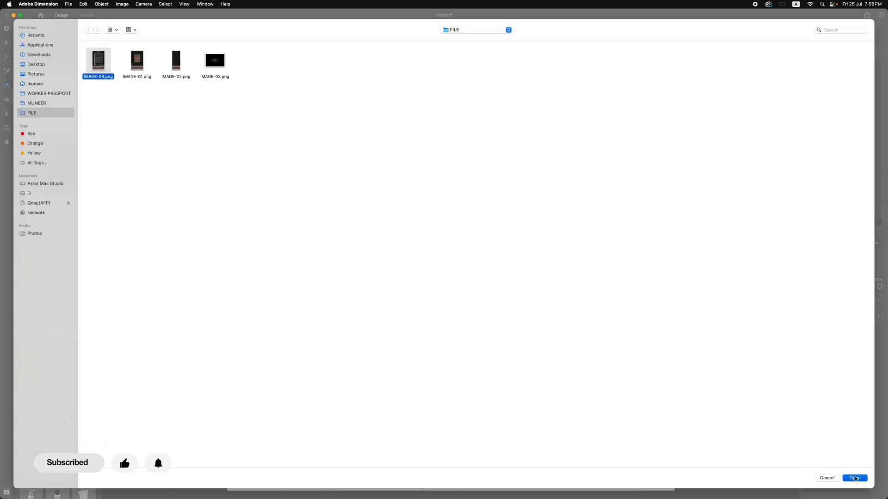
Stretch the back decal to X 13.6% and Y 29.3% so it fills the back face
click(6, 43)
click(425, 211)
drag(424, 211, 563, 263)
click(481, 203)
drag(481, 194, 474, 144)
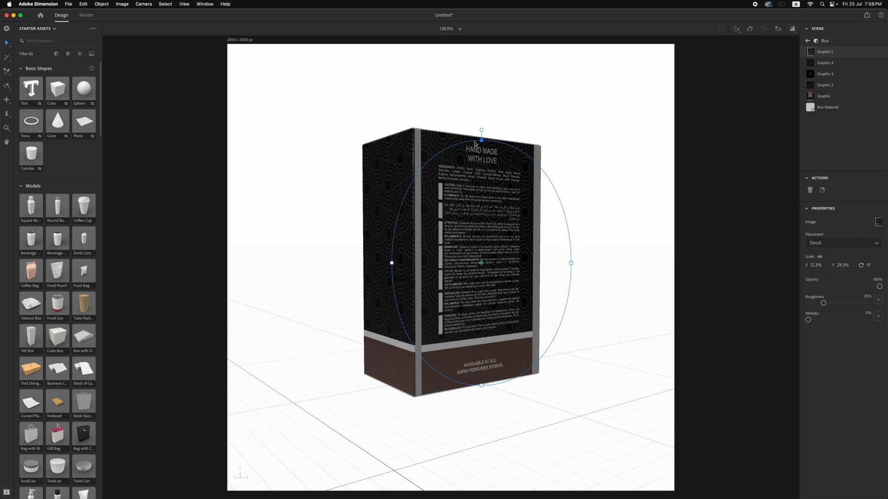
drag(575, 266, 584, 266)
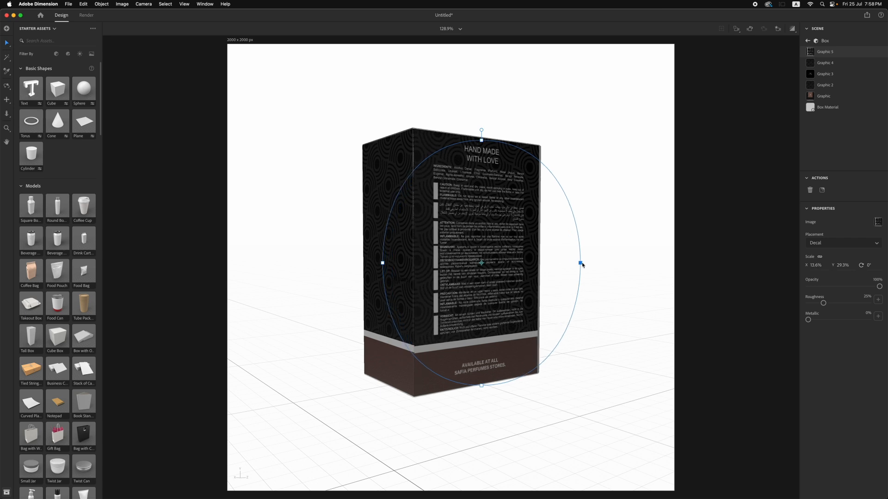
Nudge the back decal into alignment and widen it to X 13.8% to close the gaps at its side edges
drag(514, 256, 515, 255)
drag(576, 261, 583, 265)
drag(514, 241, 511, 243)
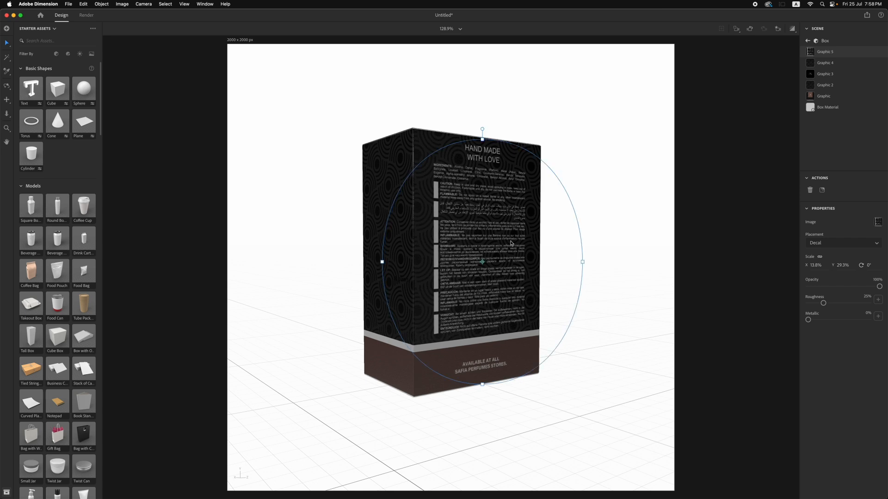
drag(582, 262, 583, 263)
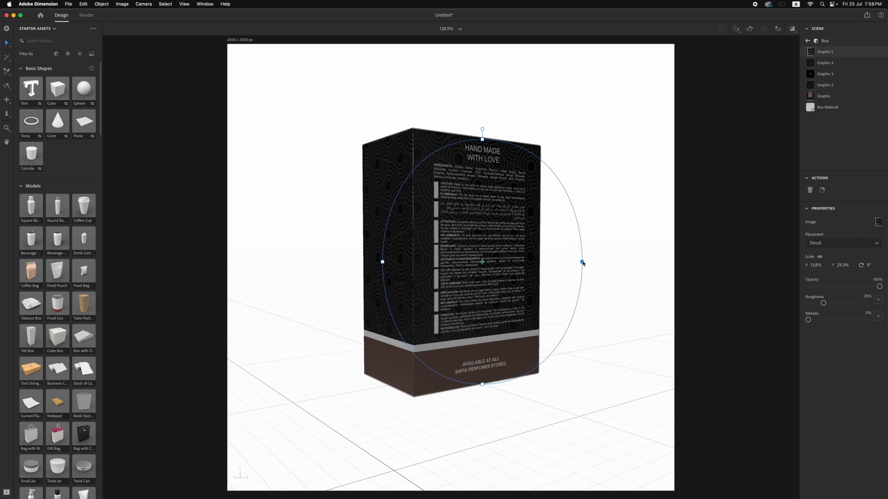
Select the decal on the second side face, next to the back panel, and reduce its scale to X 20.7%
click(7, 86)
drag(313, 218, 582, 229)
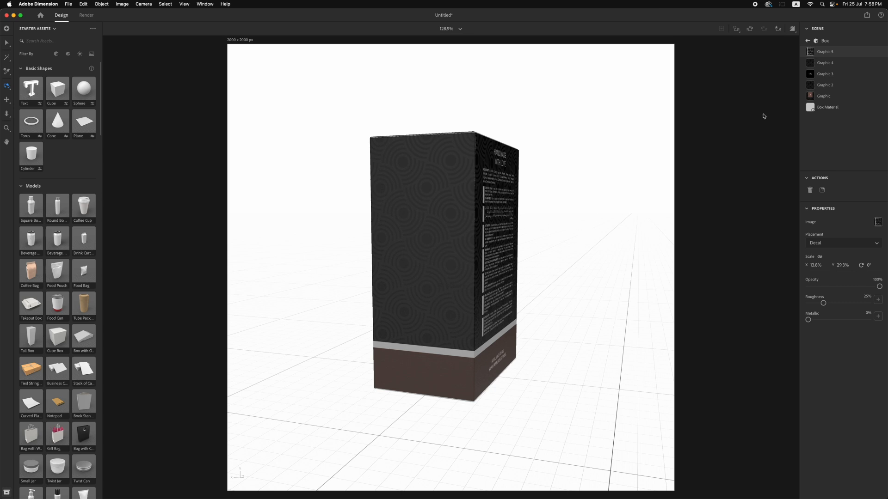
click(824, 64)
click(823, 87)
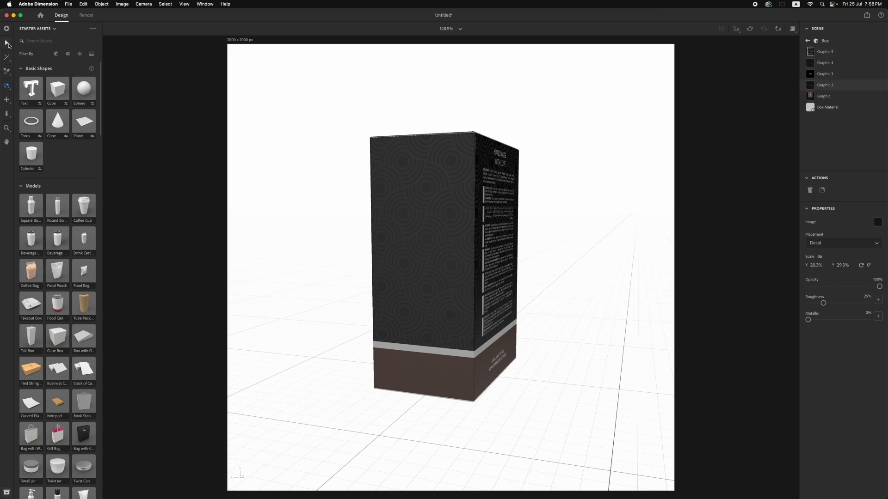
click(829, 65)
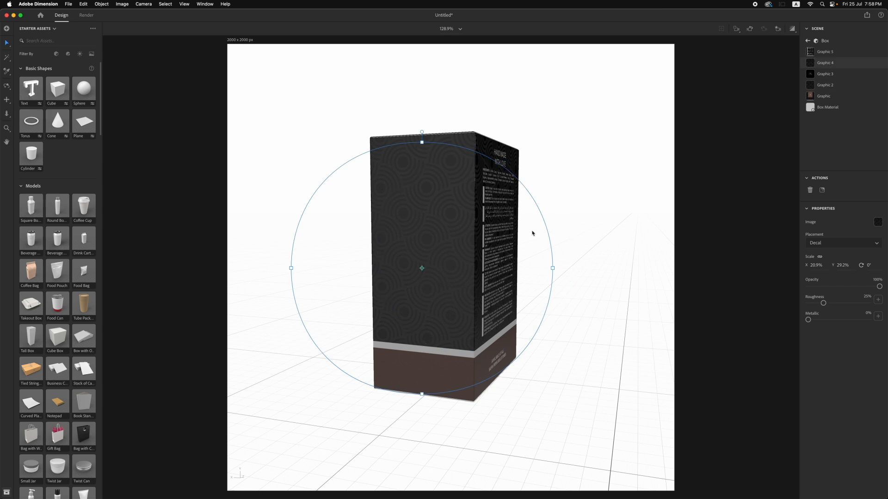
drag(555, 272, 554, 272)
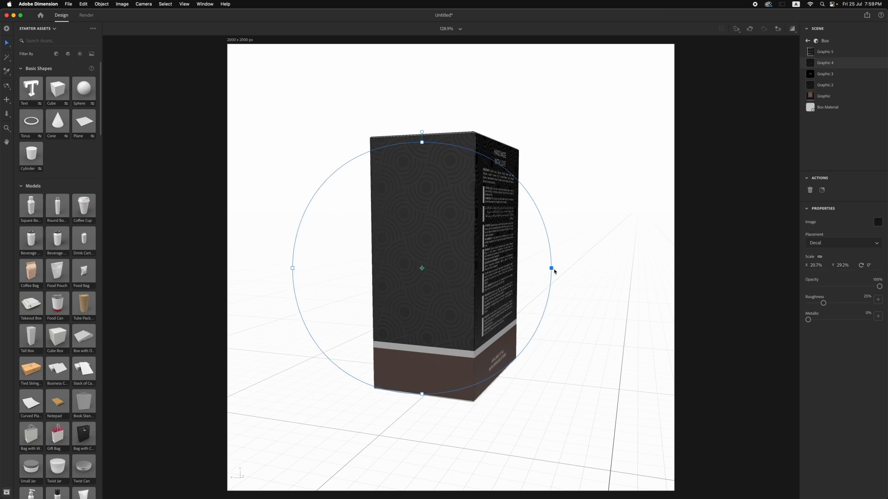
Frame the box from farther away in a raised three-quarter view showing its front, side and top
click(7, 85)
drag(303, 136, 592, 127)
drag(349, 203, 373, 205)
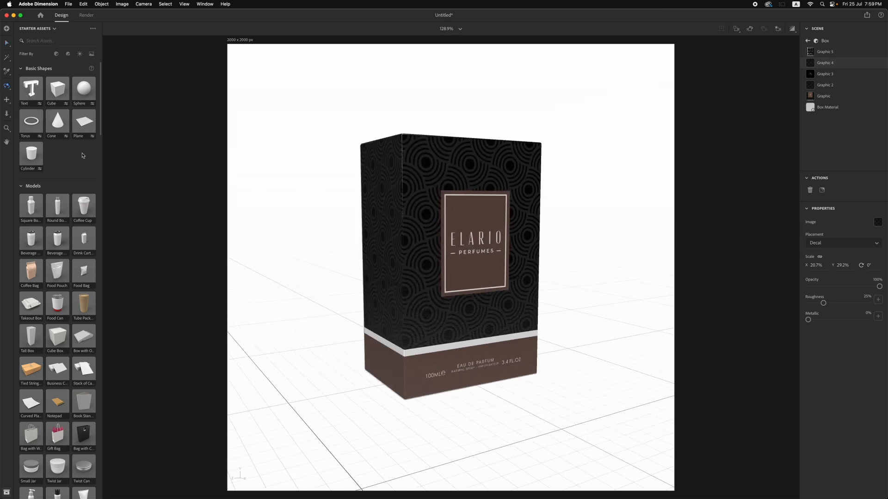
click(7, 114)
drag(465, 311, 464, 333)
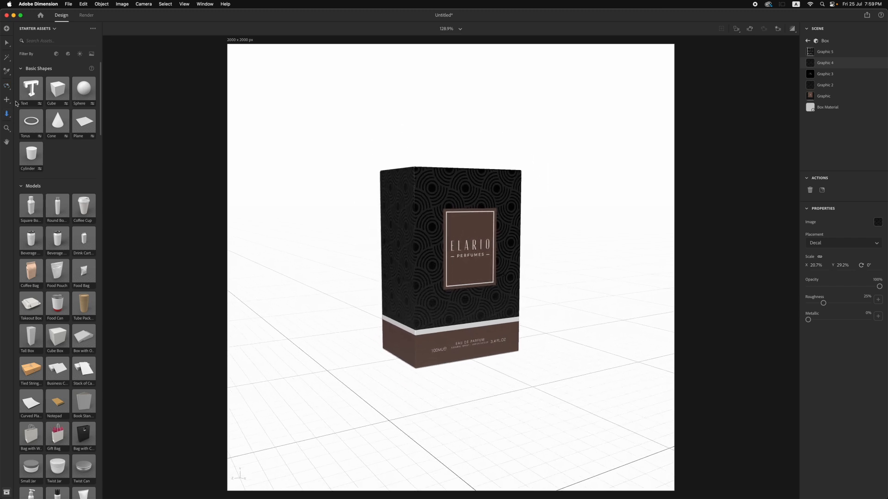
click(7, 85)
drag(355, 235, 355, 273)
click(7, 100)
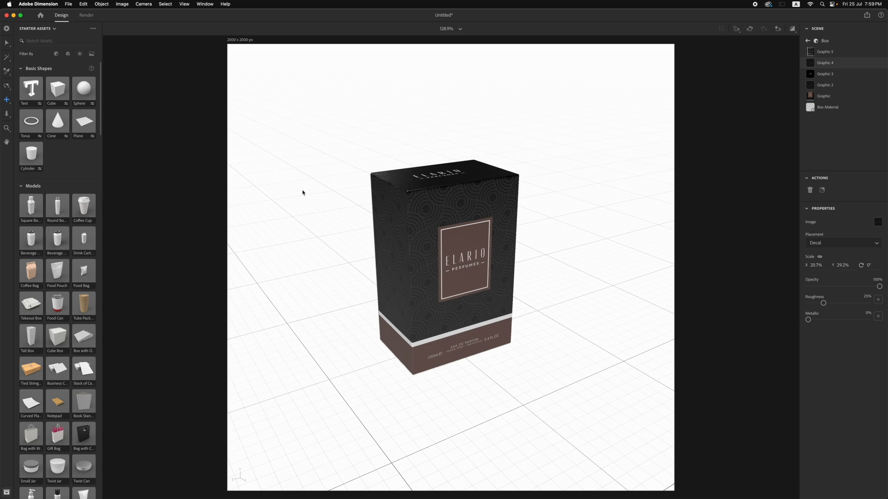
Check the render preview and light the scene with the Studio Key and Fill environment light
click(792, 29)
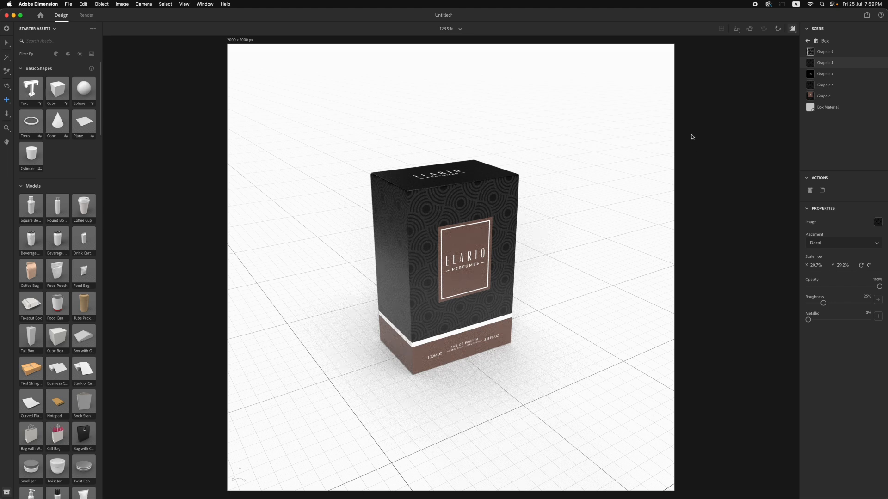
click(791, 30)
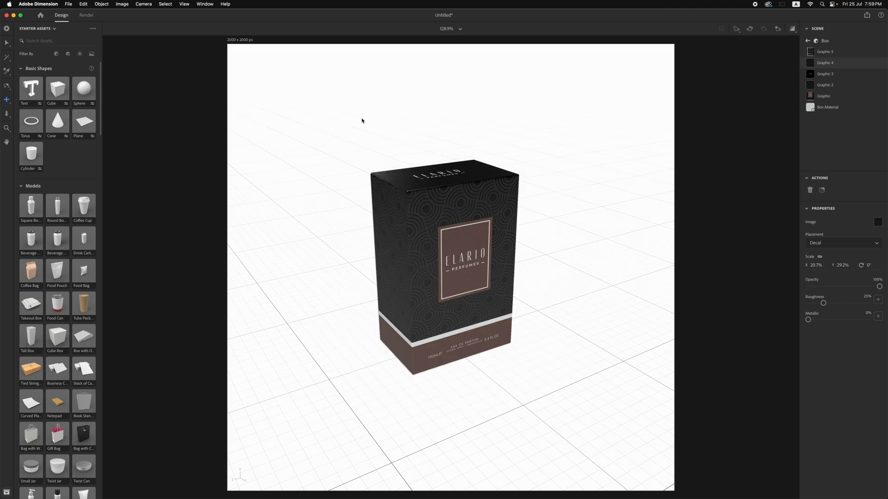
click(80, 55)
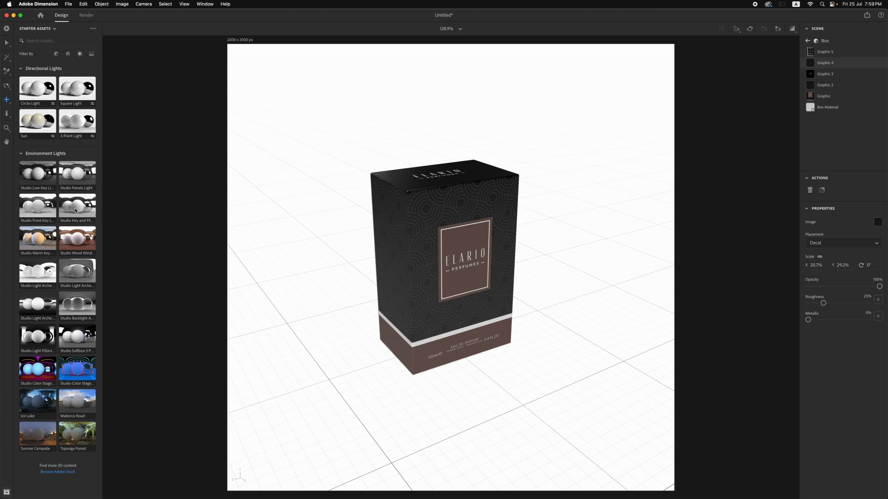
click(38, 211)
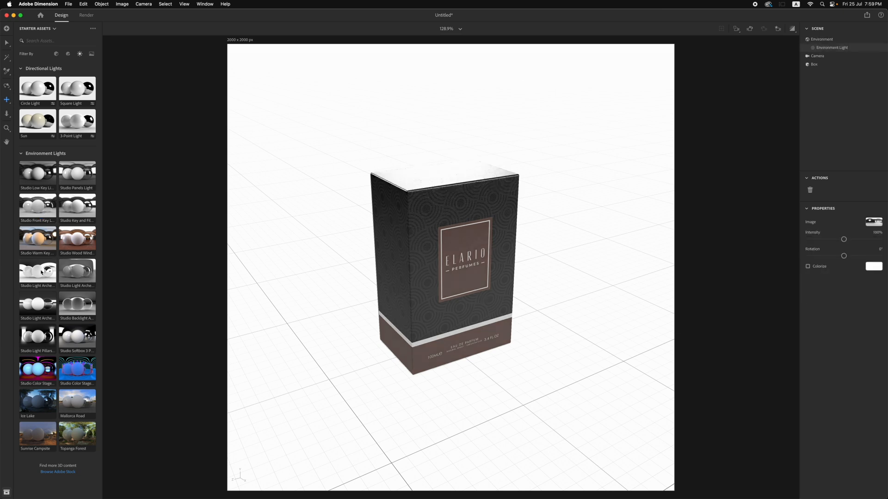
click(76, 213)
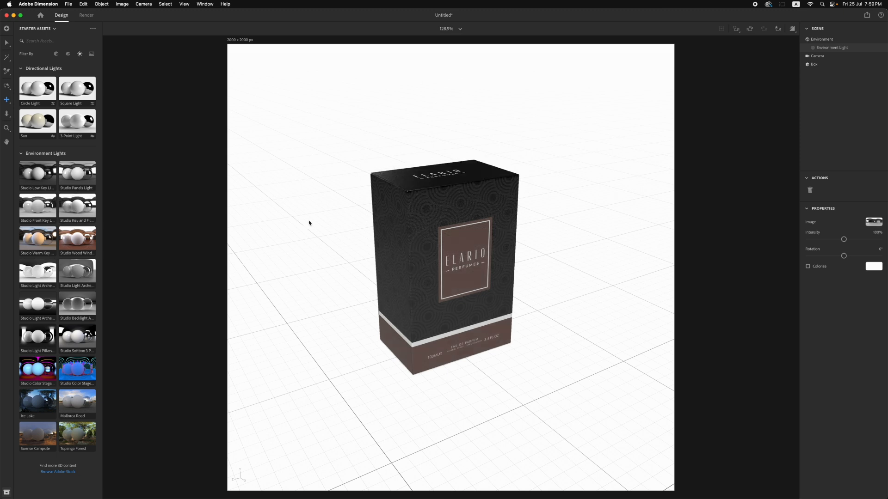
Lower the camera angle slightly and check the box in the render preview
click(7, 86)
drag(331, 267, 336, 259)
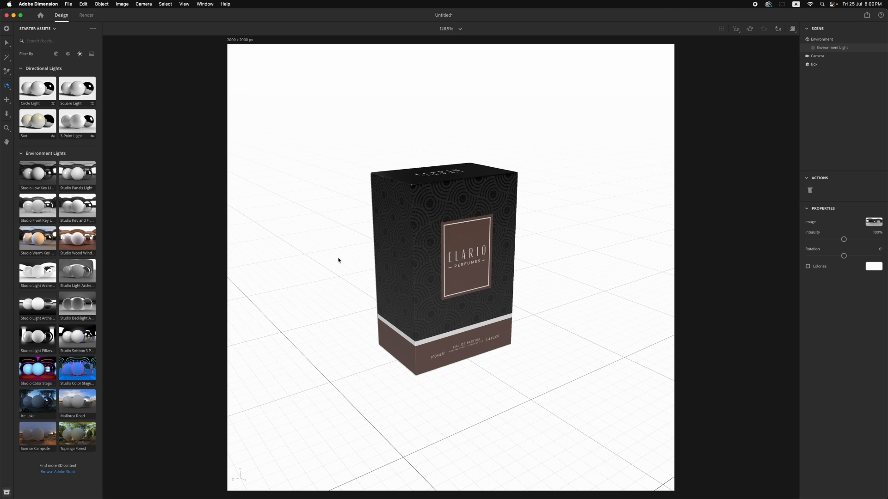
click(792, 29)
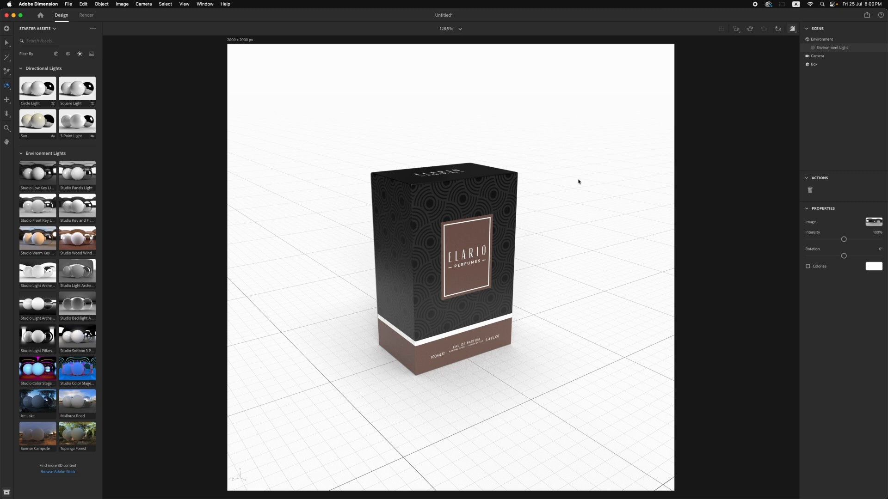
click(792, 29)
Set the render's save location to the FILE folder and start a High (Slow) render as a 16-bit PSD
click(86, 15)
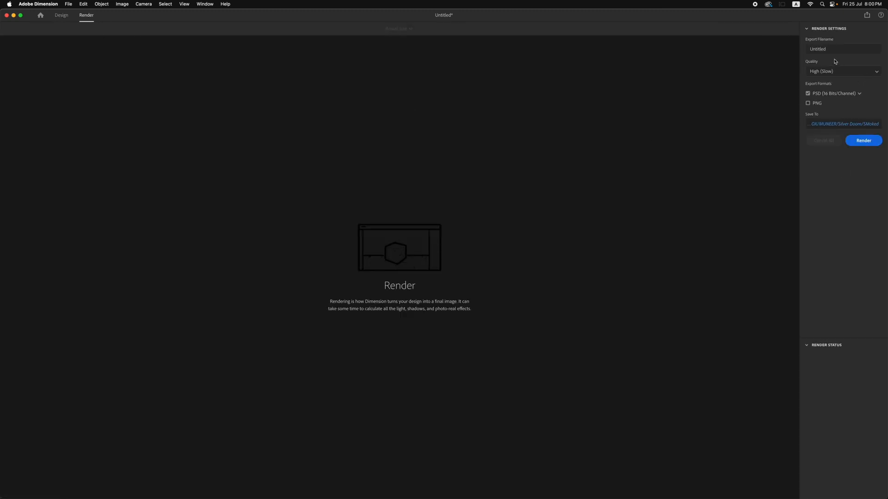
click(837, 125)
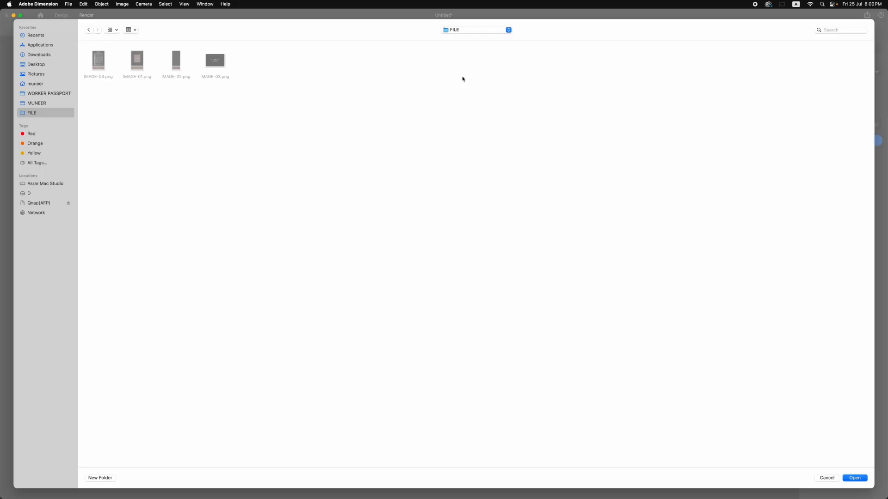
click(854, 479)
click(832, 52)
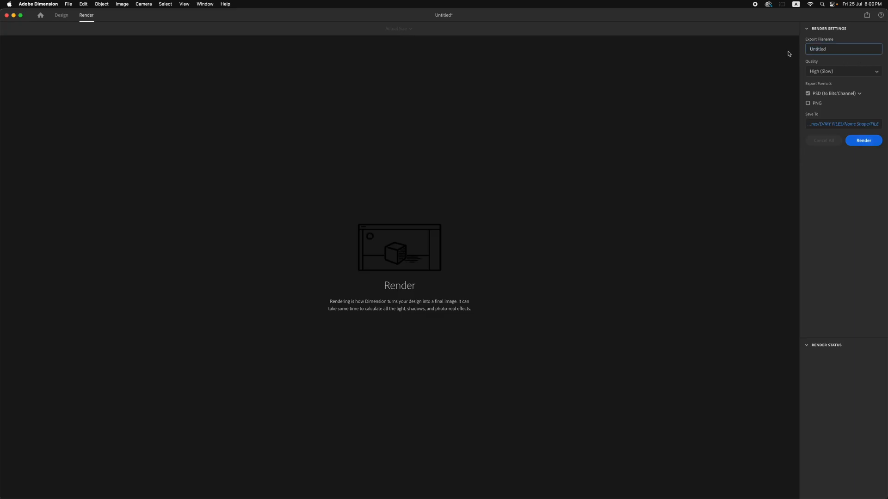
click(862, 142)
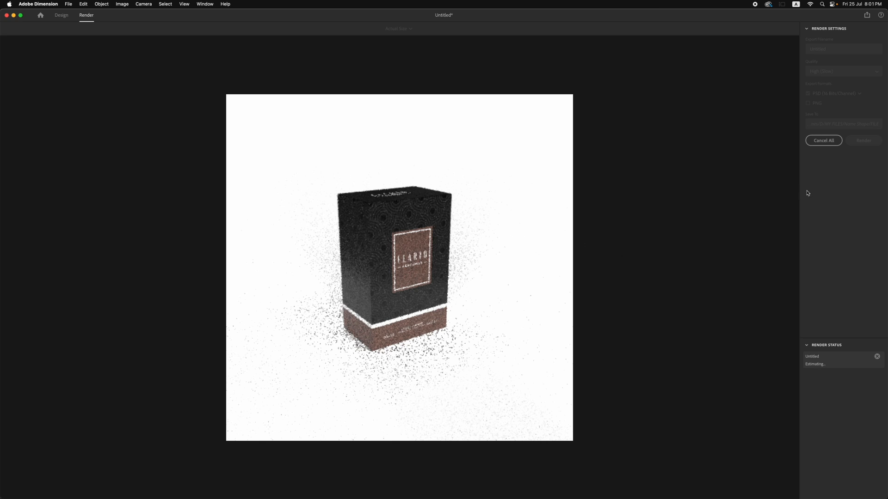
Cancel the running render and set the environment light to 72% intensity and -65° rotation
click(824, 140)
click(61, 16)
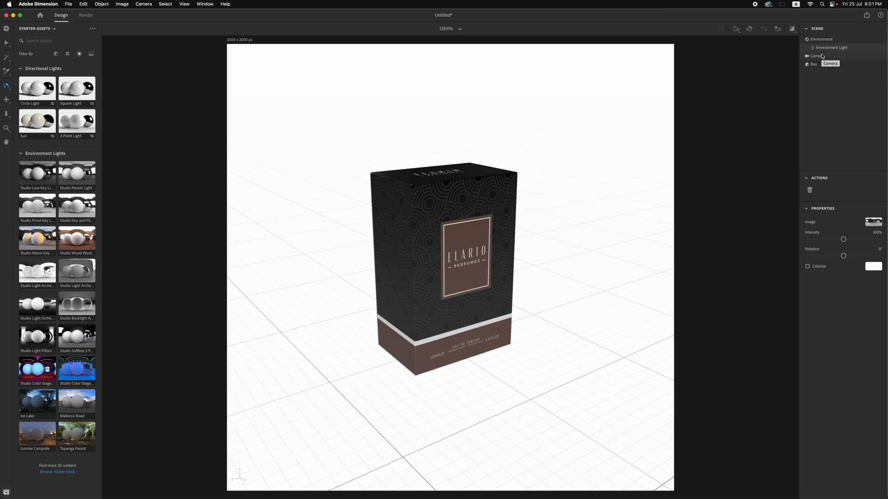
drag(843, 239, 831, 257)
click(834, 240)
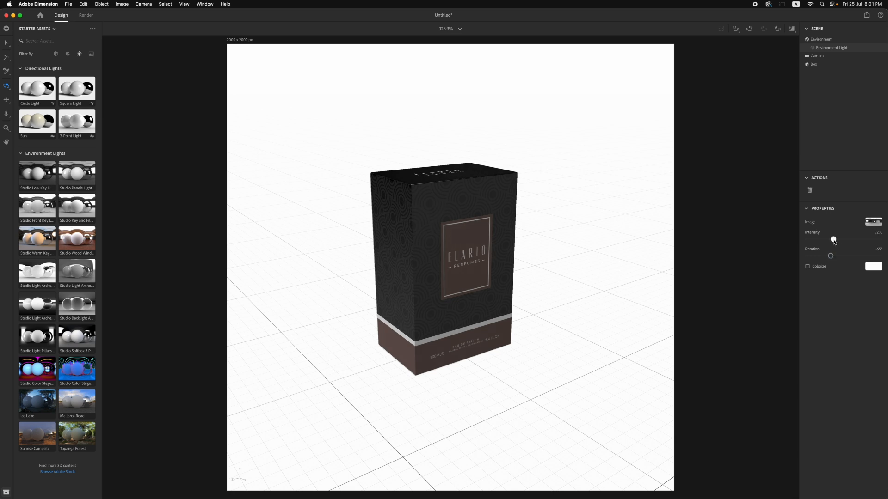
Render the relit scene again at High (Slow) quality, discarding the cancelled render's progress
click(86, 15)
click(864, 141)
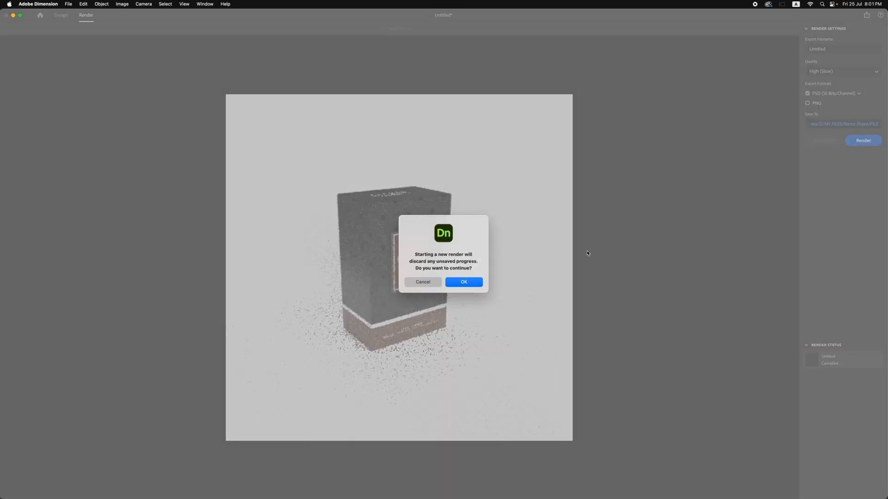
click(472, 285)
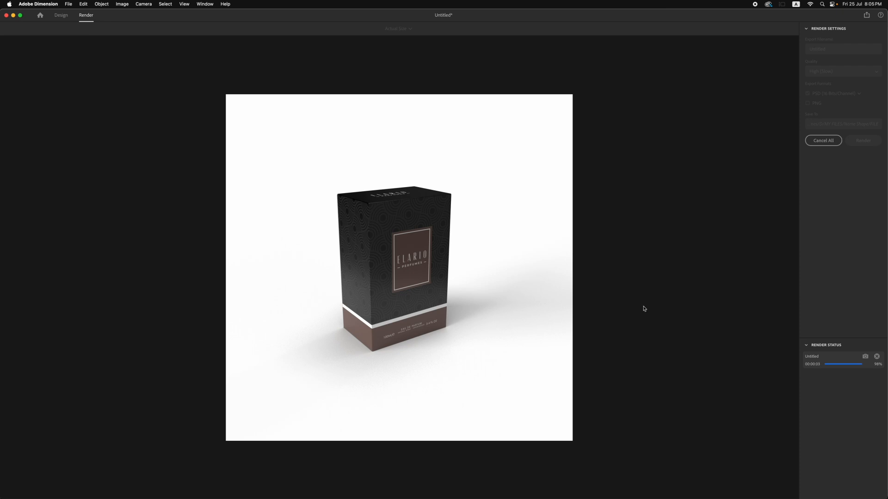
Set the environment's ground plane to 85% shadow opacity, 12% reflection opacity and 8% reflection roughness, and check it in the render preview
click(61, 16)
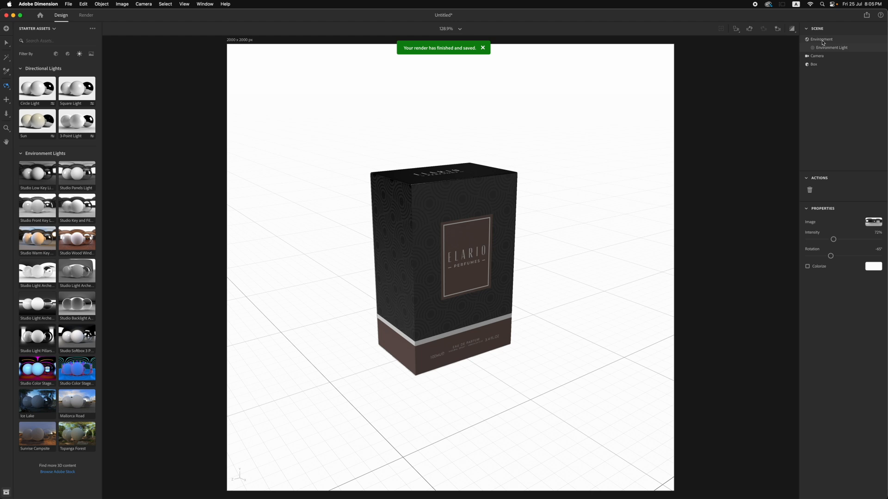
click(822, 40)
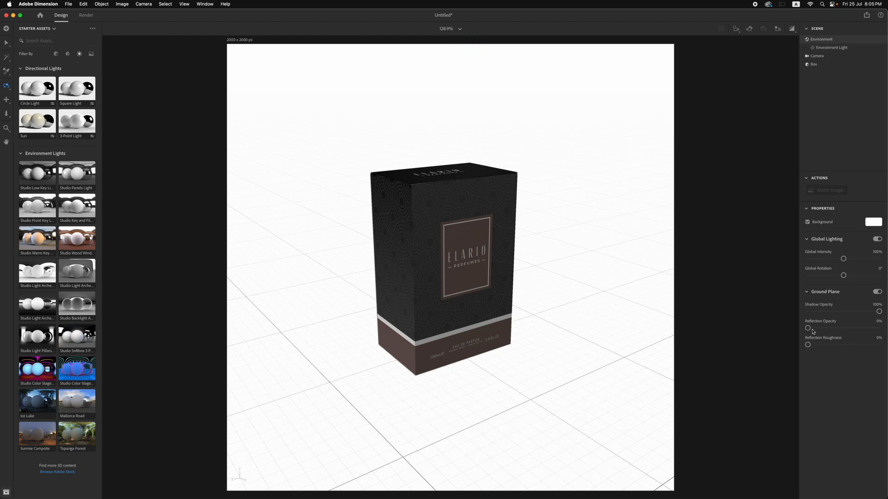
drag(808, 328, 817, 330)
drag(808, 345, 814, 345)
drag(879, 312, 869, 314)
click(792, 29)
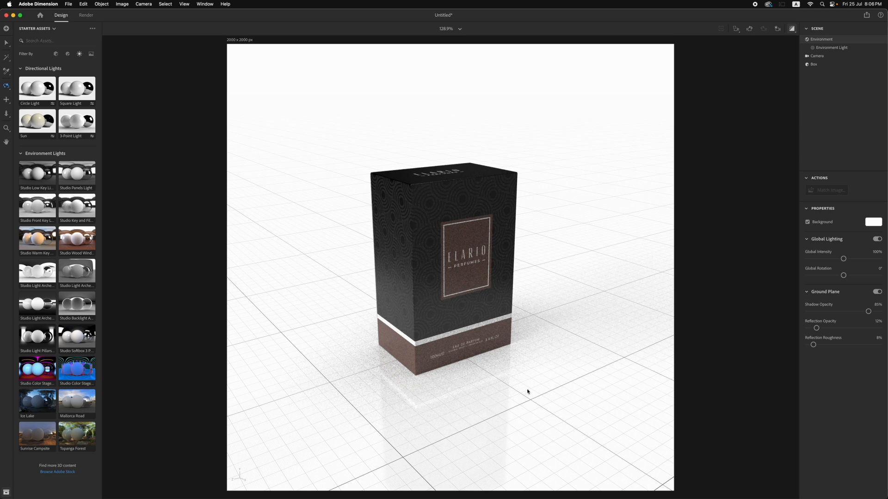
Raise the ground reflection opacity to 21% and its roughness to 11%, then switch off the render preview
drag(817, 329, 823, 328)
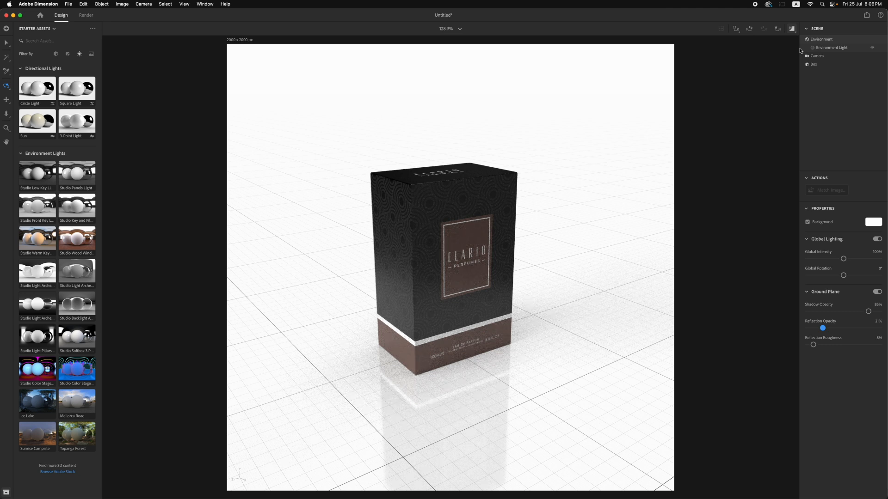
drag(813, 345, 815, 345)
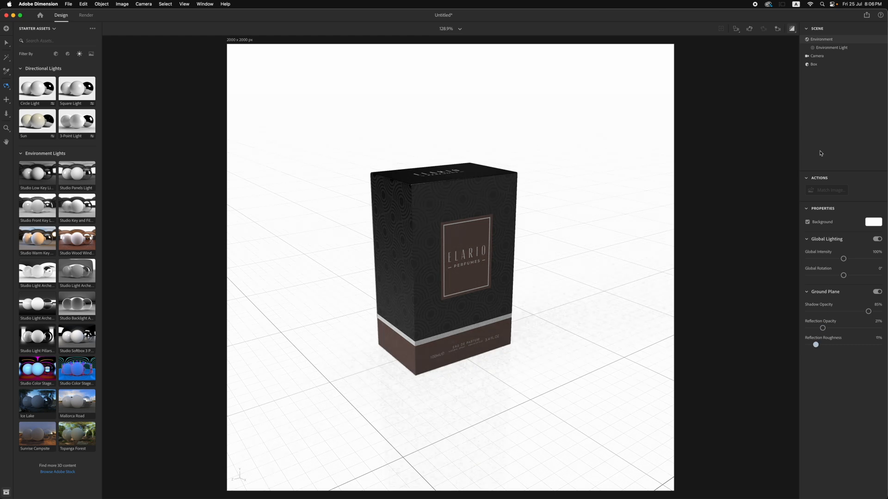
click(792, 30)
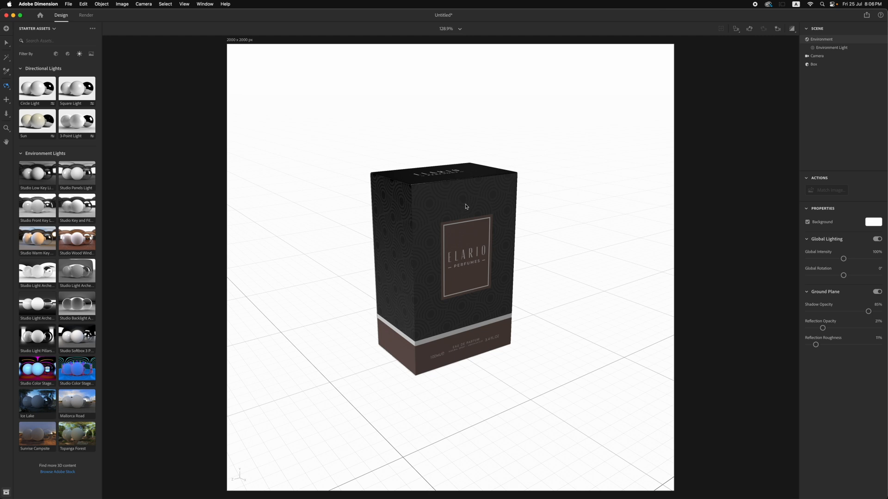
Move the box sideways along the ground to about X -0.1 cm, Z 3.9 cm, freeing space beside it
click(5, 43)
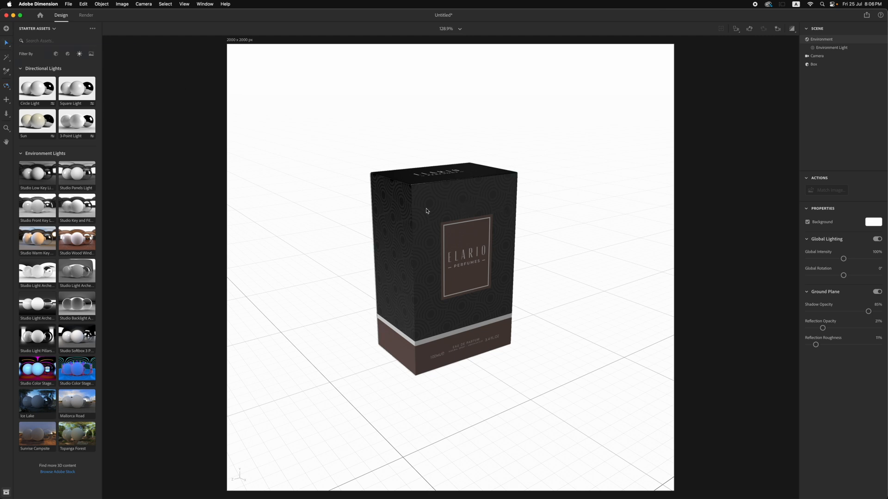
click(455, 200)
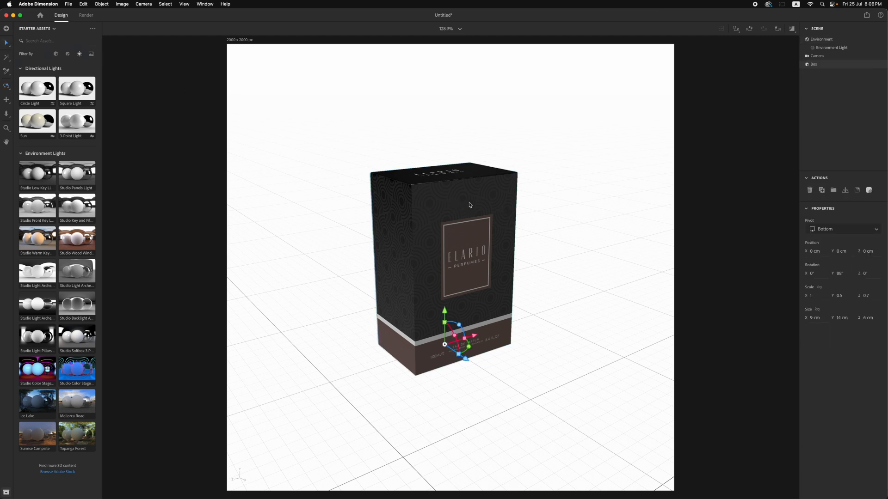
click(6, 113)
scroll(363, 281, down, 5)
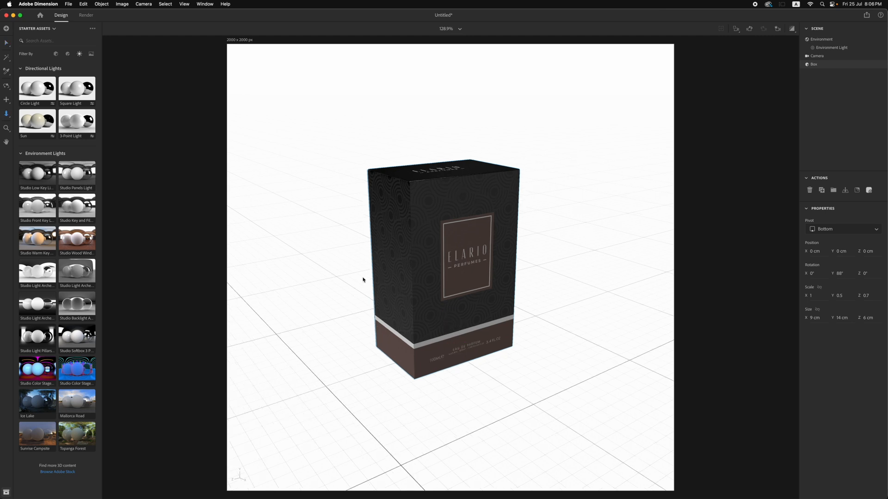
click(7, 43)
drag(476, 321, 443, 327)
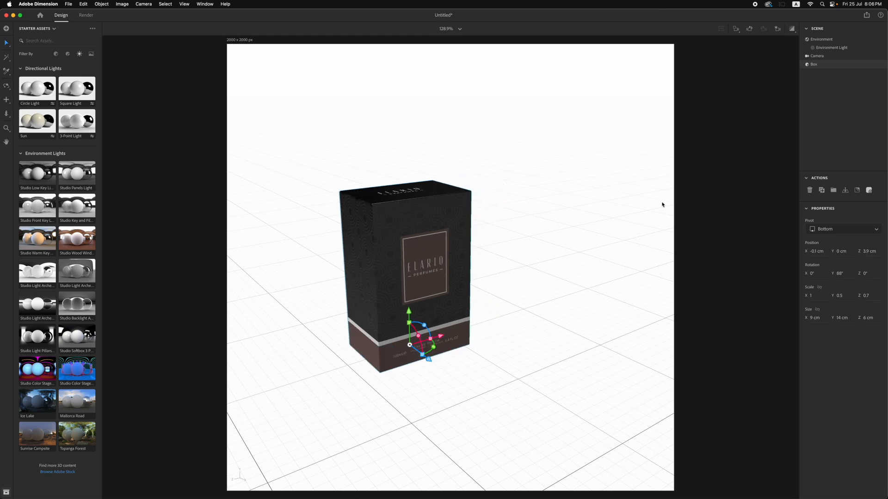
Duplicate the box, place the copy beside the original at X 6.5 cm, Z -5.7 cm and rotate it to 26° about Y
click(822, 191)
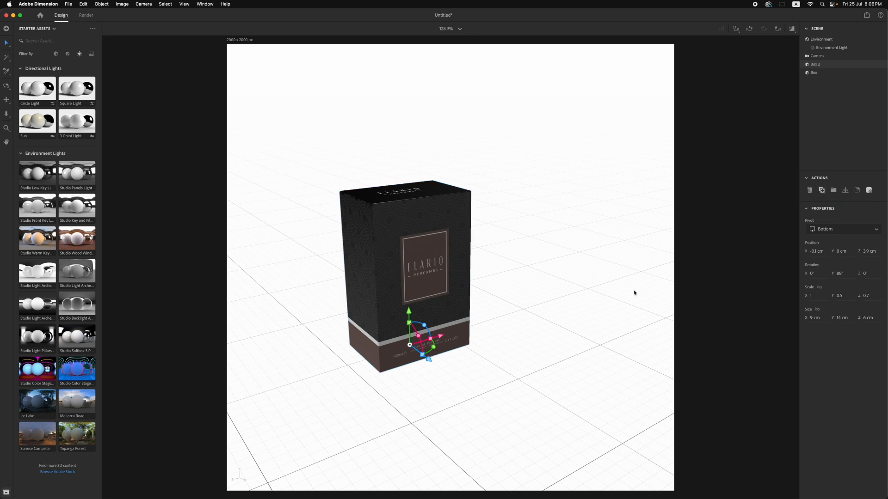
drag(441, 338, 585, 354)
drag(531, 357, 528, 363)
Lower the camera angle slightly and shift the camera to frame both boxes together
click(6, 86)
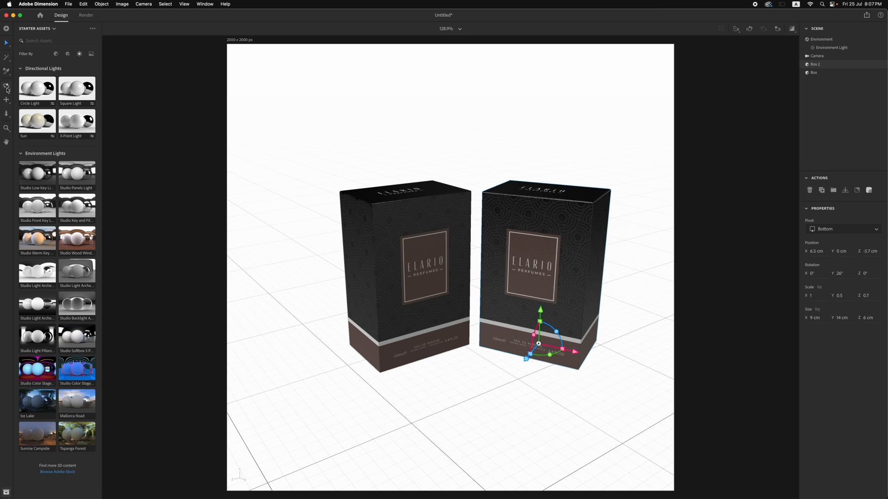
drag(422, 381, 437, 367)
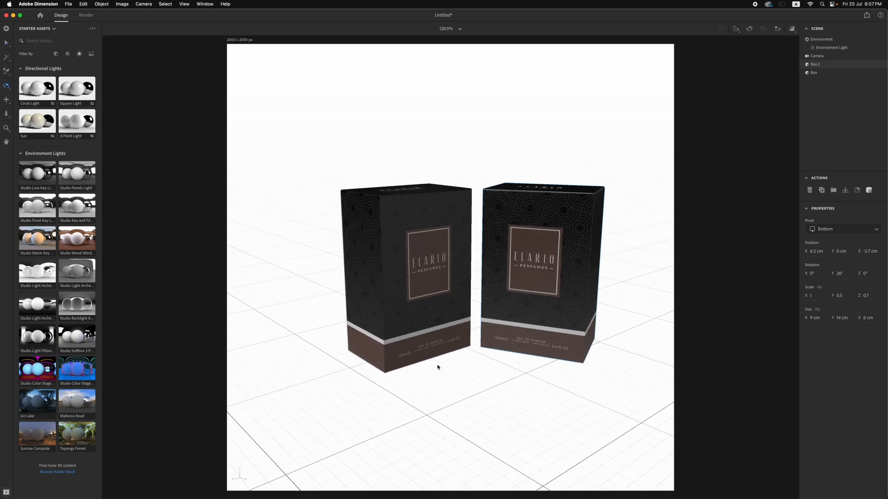
click(6, 100)
drag(357, 124, 338, 126)
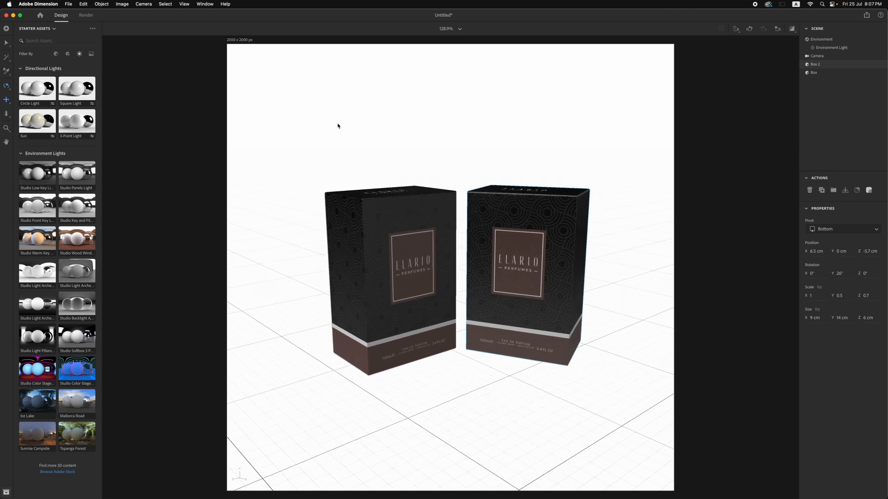
Start a High (Slow) render of the two-box scene as a 16-bit PSD
click(90, 16)
click(835, 50)
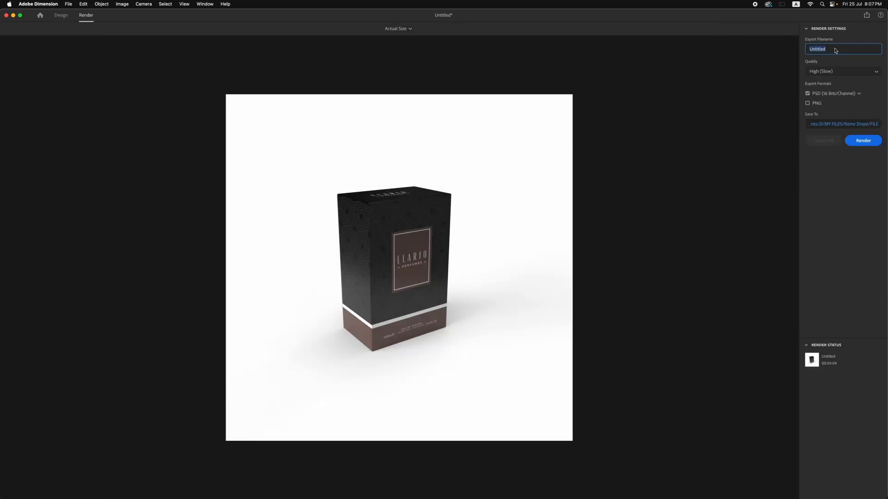
click(836, 50)
click(874, 143)
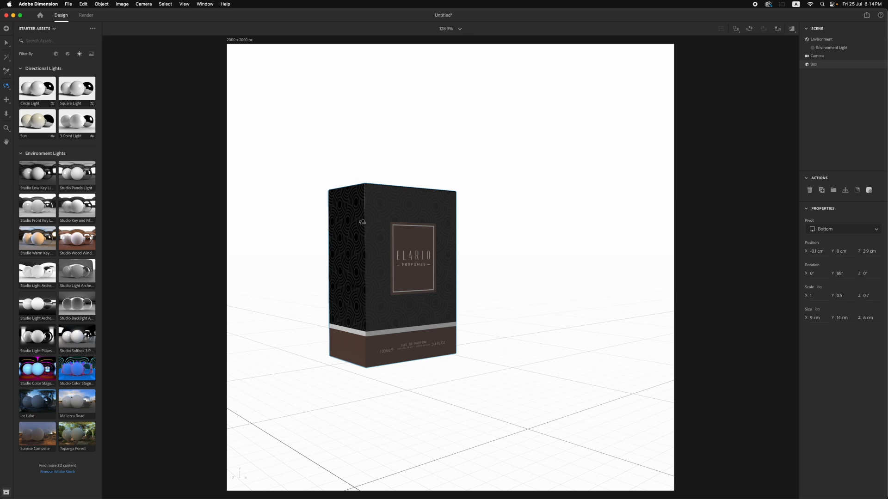
Move the camera closer to the single box
click(7, 113)
click(7, 43)
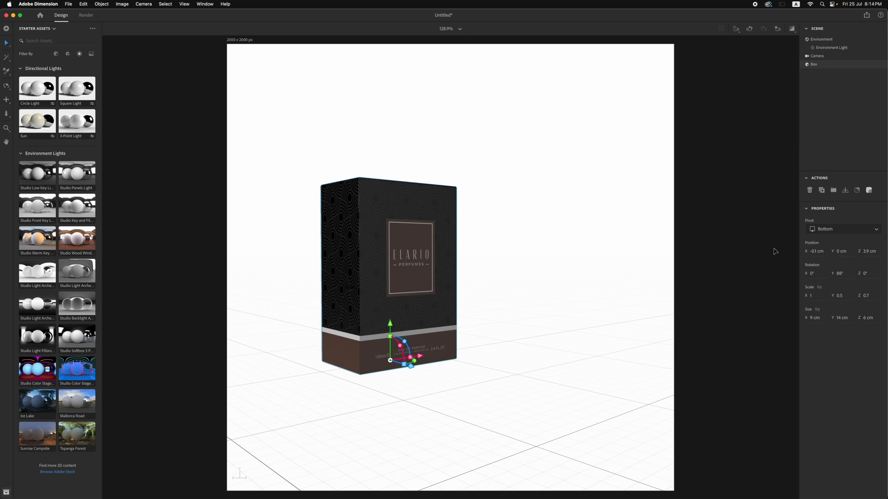
Try placing a duplicate box at X 5.9 cm, Z -0.9 cm, turned to 177° about Y to show its back panel
alt+drag(414, 366, 504, 342)
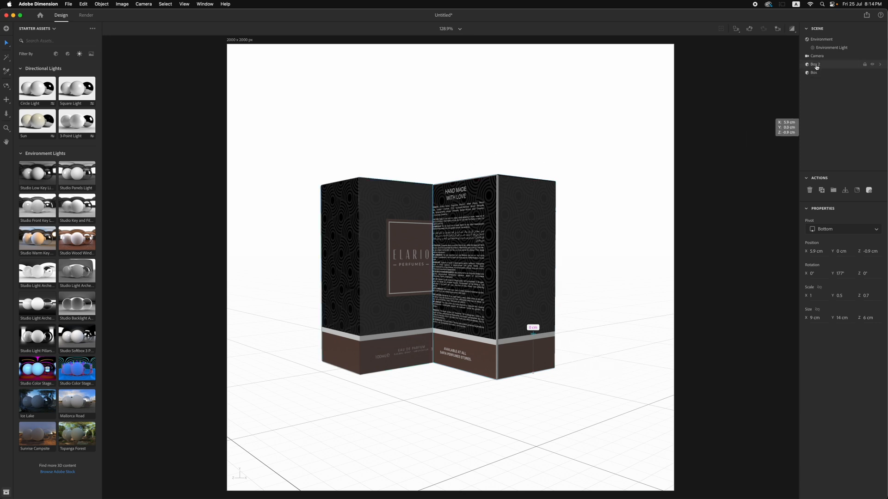
key(super+z)
key(super+z)
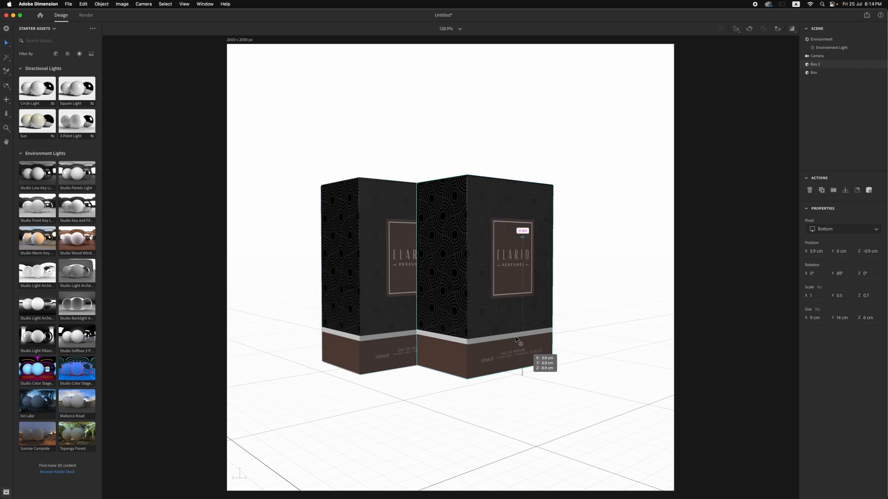
click(576, 337)
click(503, 285)
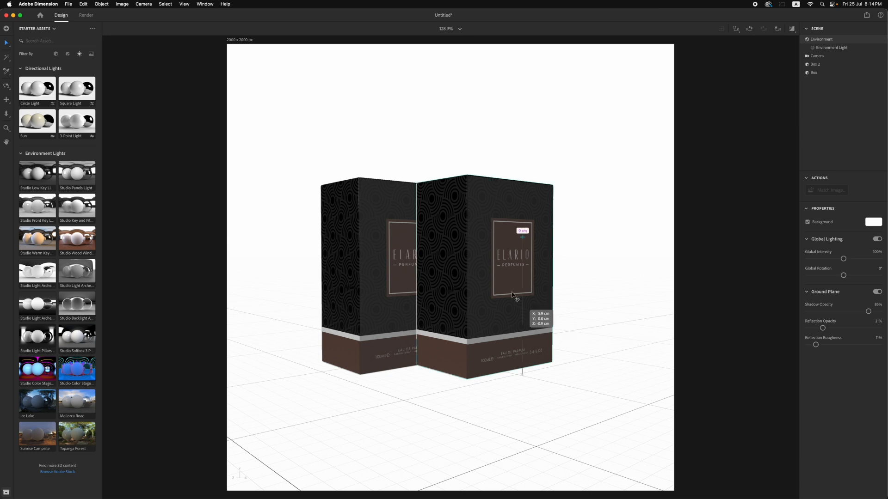
key(super+shift+z)
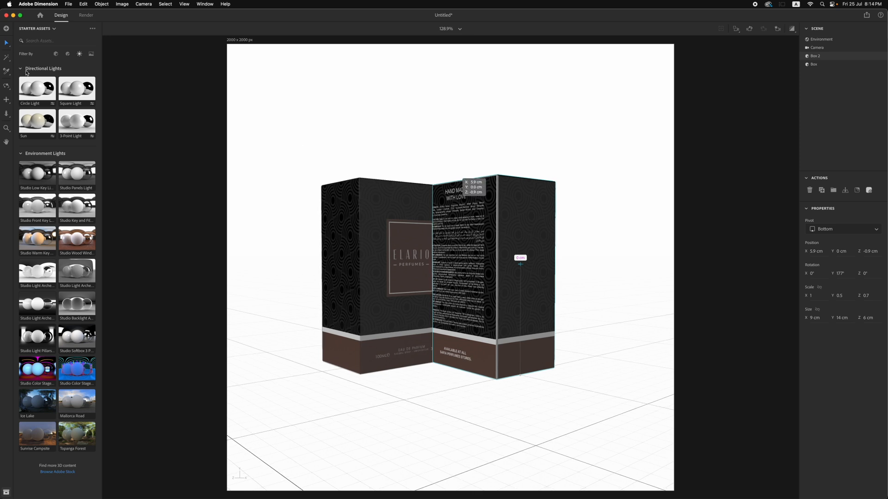
Delete the duplicate box from the scene
click(6, 42)
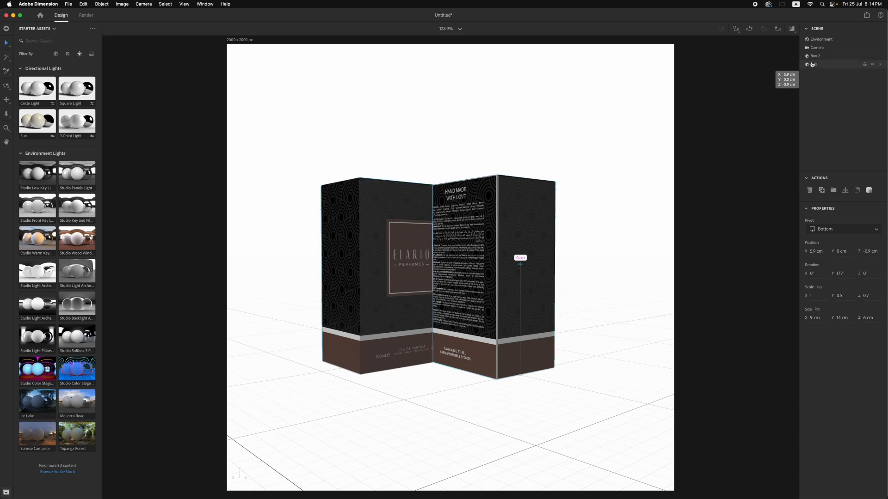
click(815, 56)
click(810, 190)
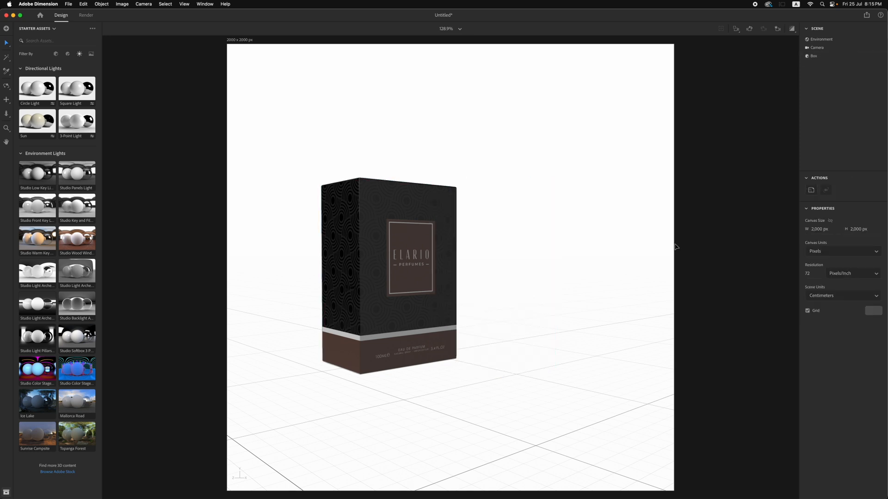
Duplicate the box, rotate the copy to 174° about Y to show its back, and place it at X 6.2 cm, Z -6 cm
click(439, 273)
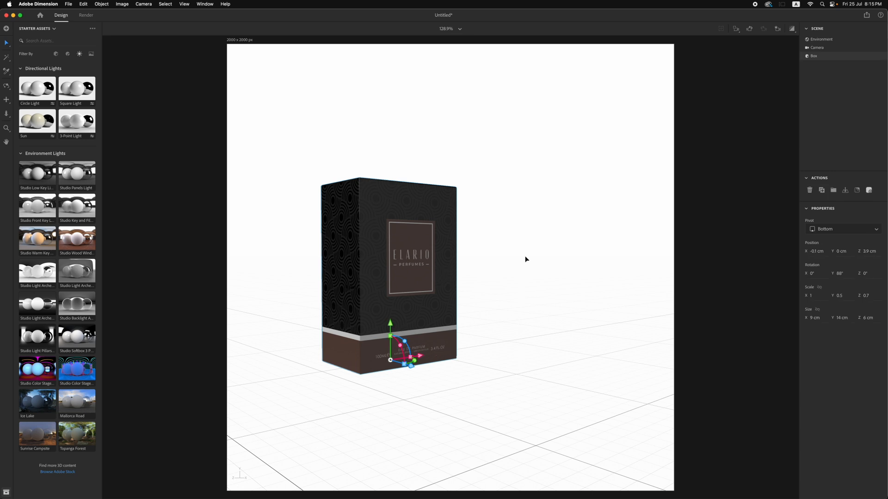
click(550, 254)
click(381, 254)
click(823, 191)
drag(420, 356, 484, 337)
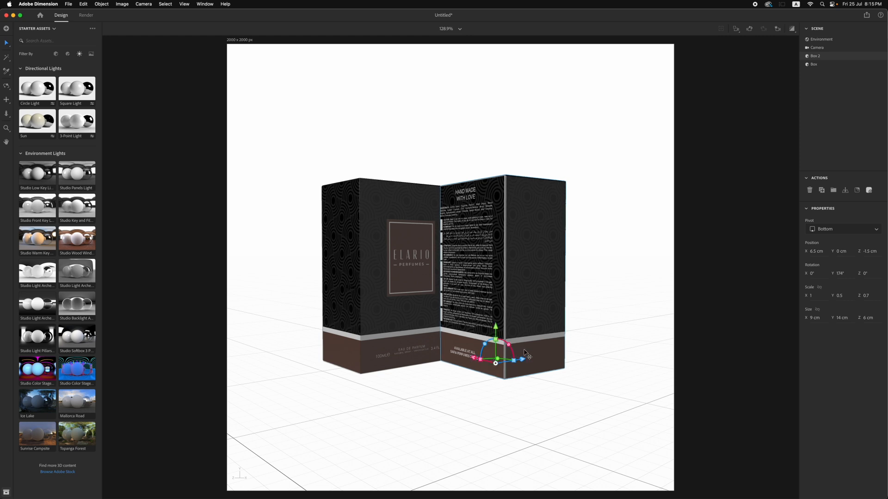
mouse_move(522, 359)
mouse_down()
mouse_move(561, 346)
mouse_move(505, 345)
mouse_move(509, 351)
mouse_up()
click(6, 99)
drag(379, 135, 368, 141)
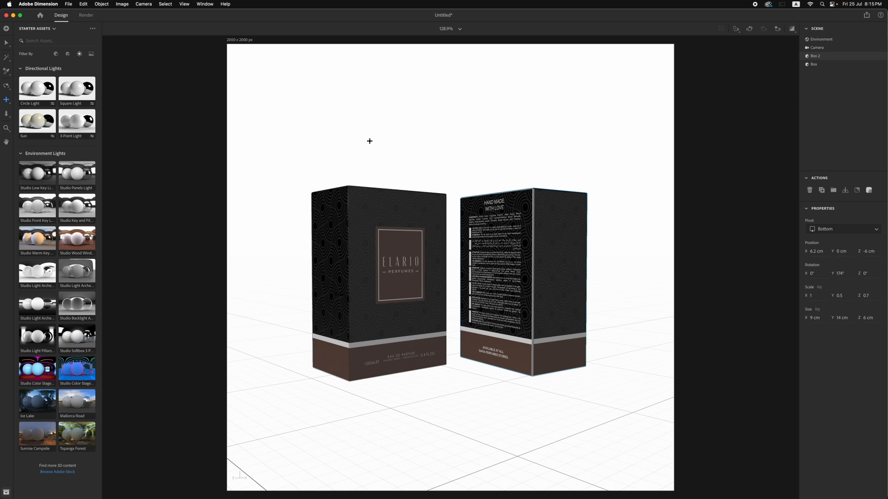
click(6, 42)
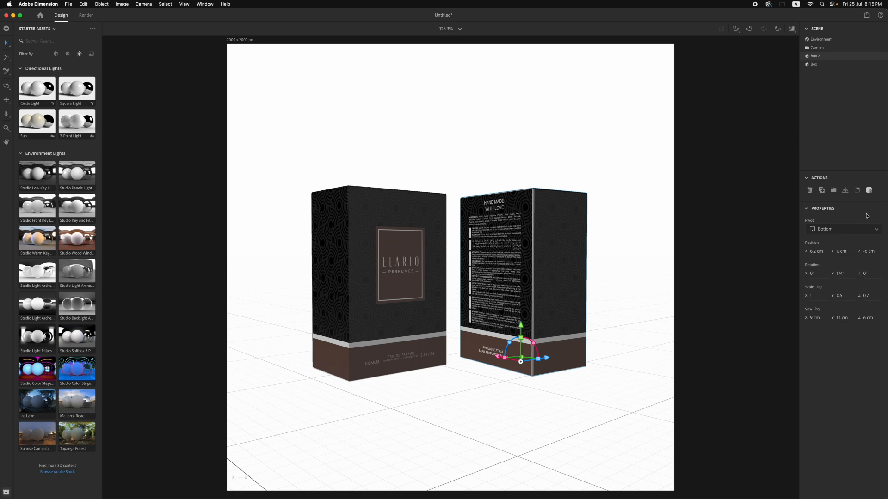
click(858, 193)
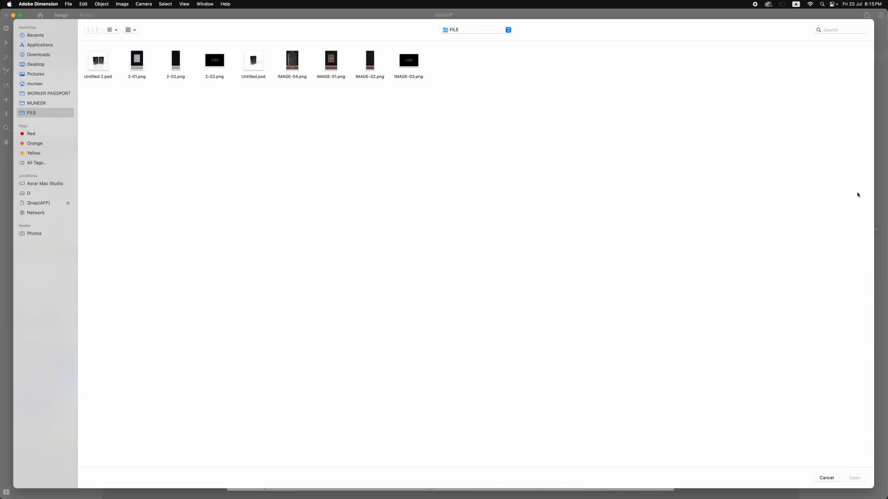
click(824, 478)
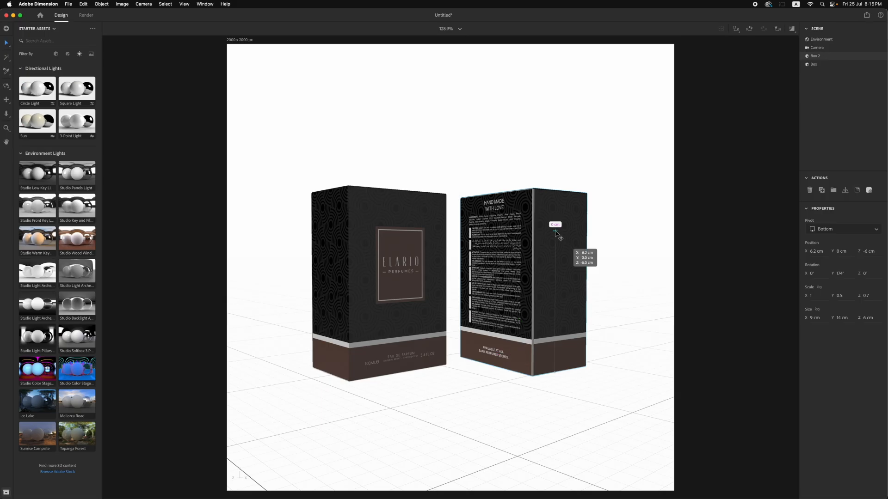
Reposition the side-panel decal Graphic 2 on the duplicate box and widen it to 20.7% X scale to cover the white edges
click(868, 193)
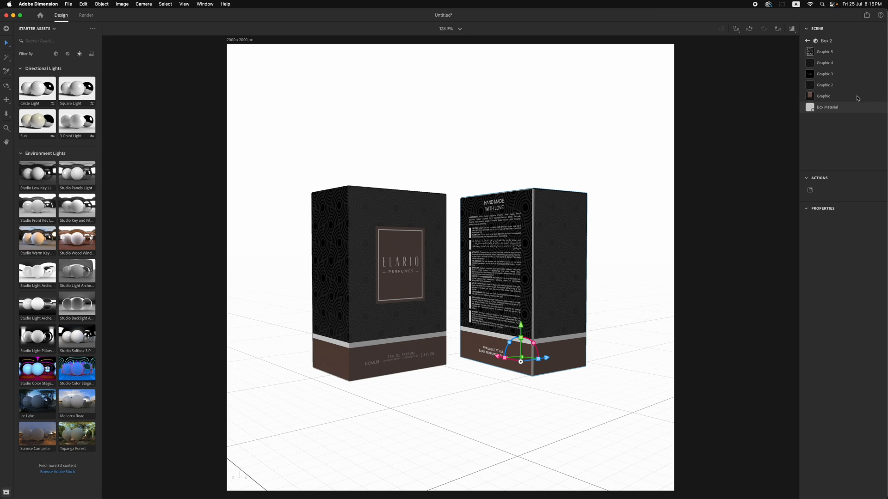
click(824, 74)
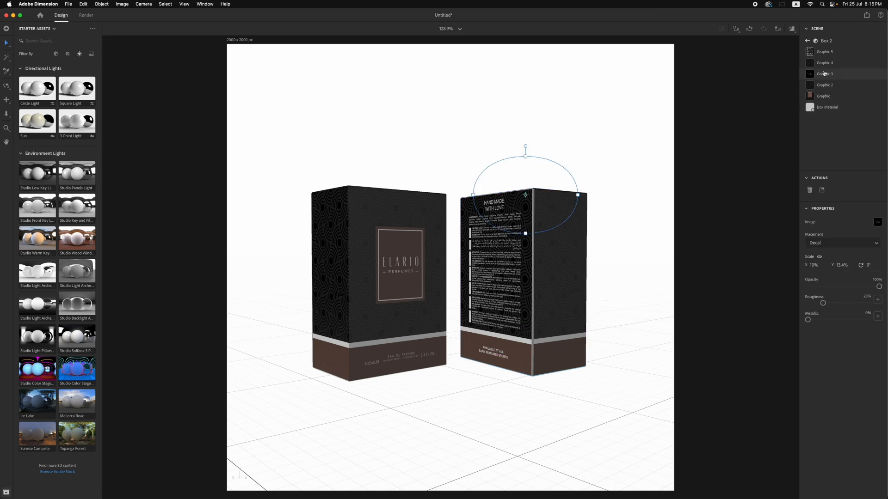
click(824, 67)
click(824, 87)
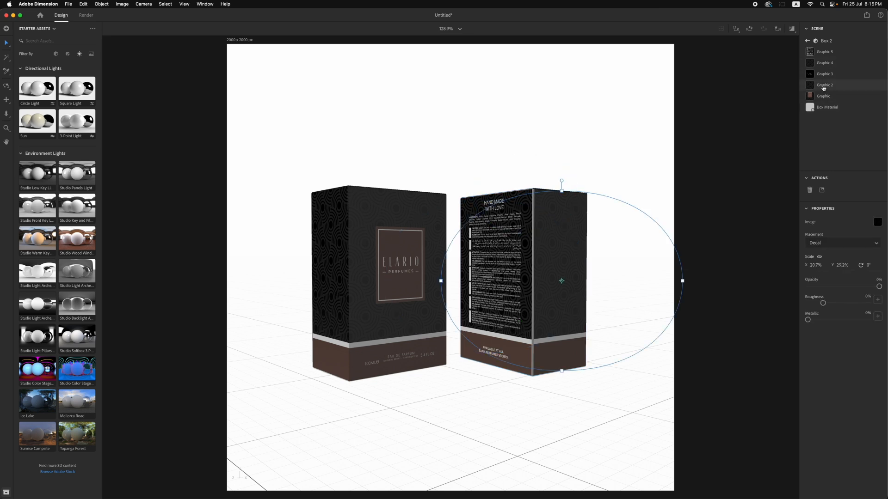
drag(572, 286, 569, 286)
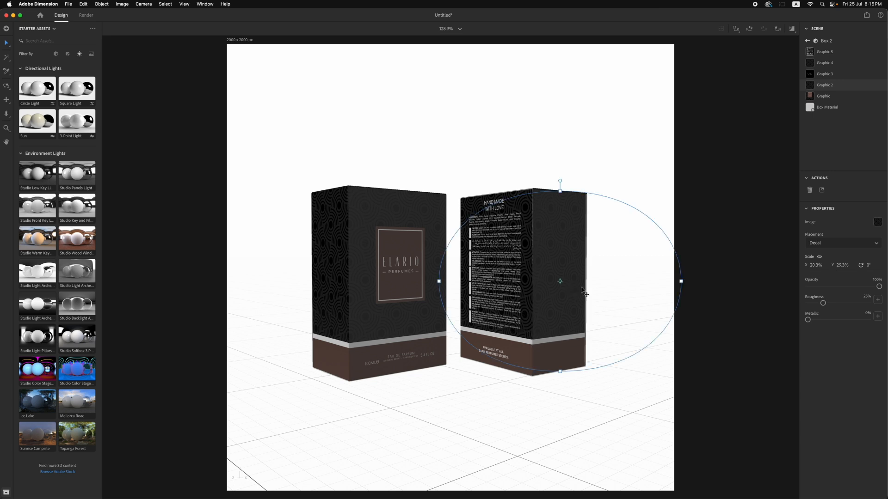
drag(680, 281, 684, 283)
drag(567, 308, 561, 303)
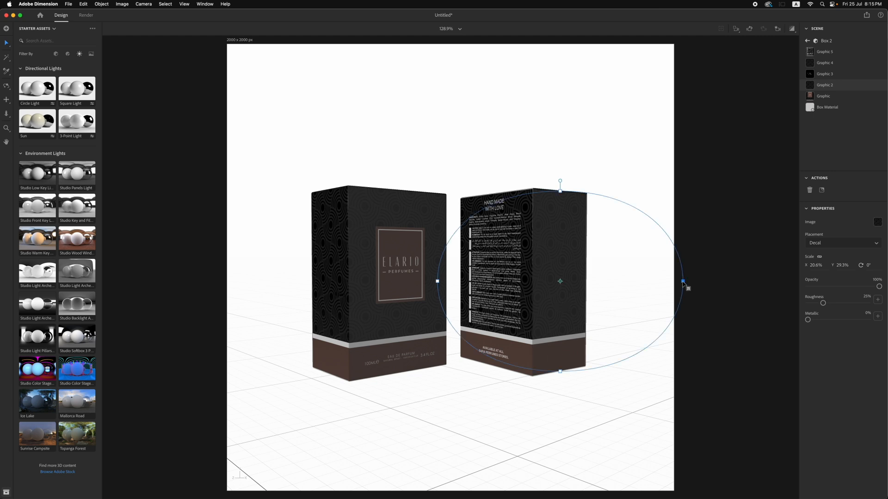
drag(683, 282, 685, 281)
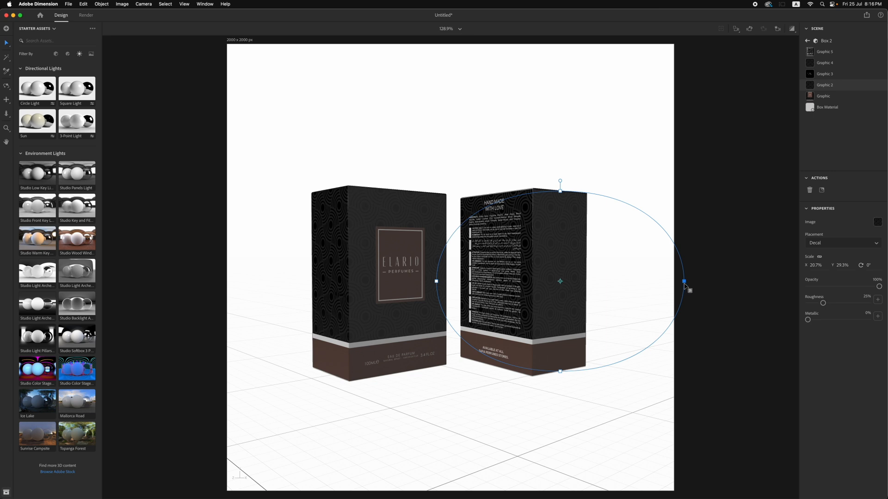
Save the scene as "3d file" in the FILE folder
click(635, 164)
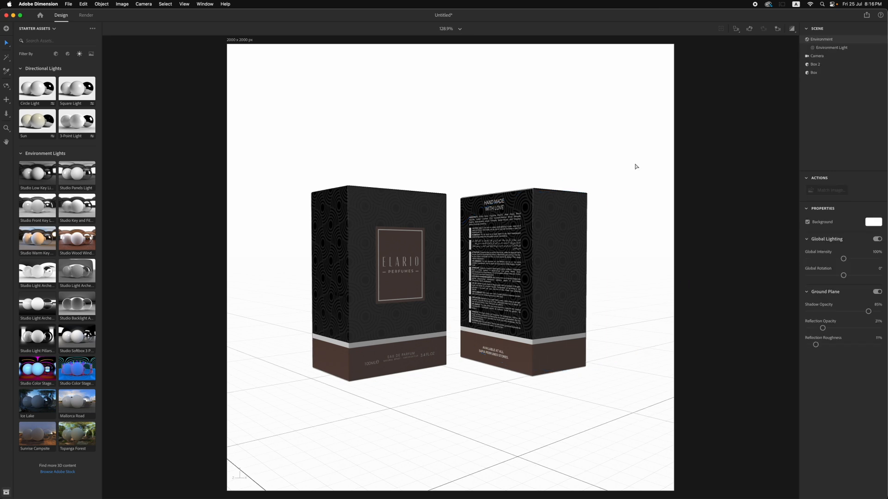
key(super+s)
click(451, 62)
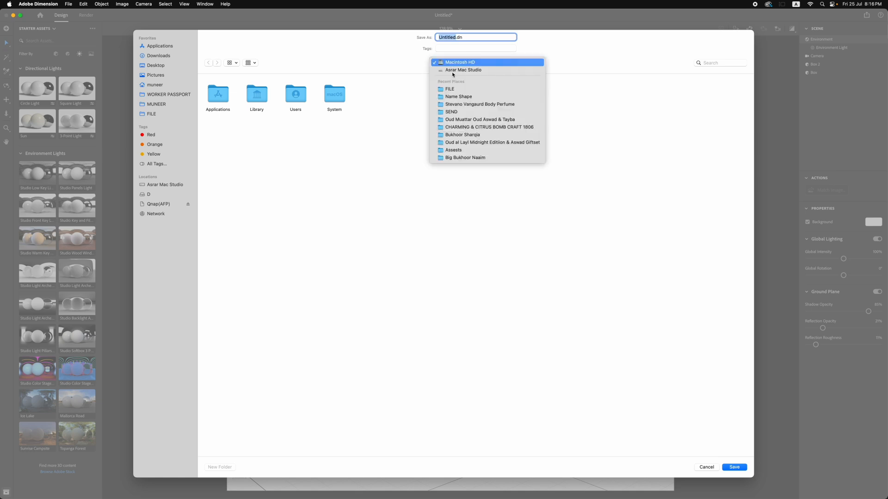
click(451, 89)
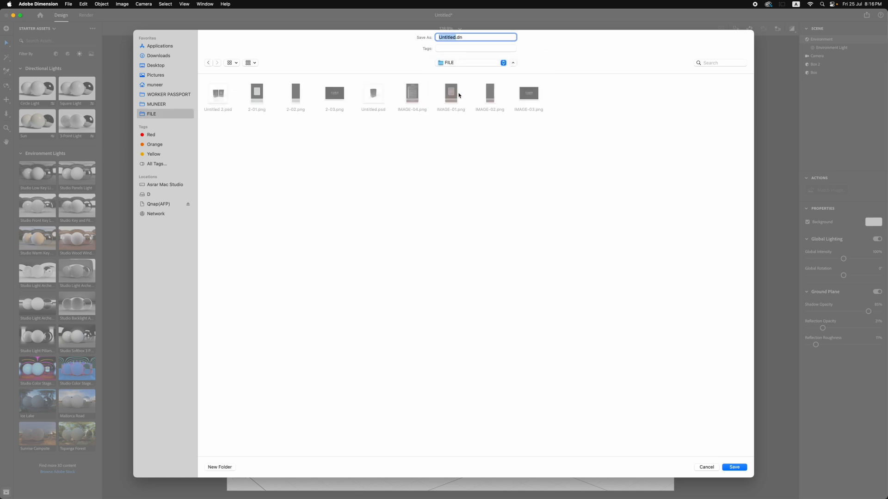
text(3d f)
click(732, 470)
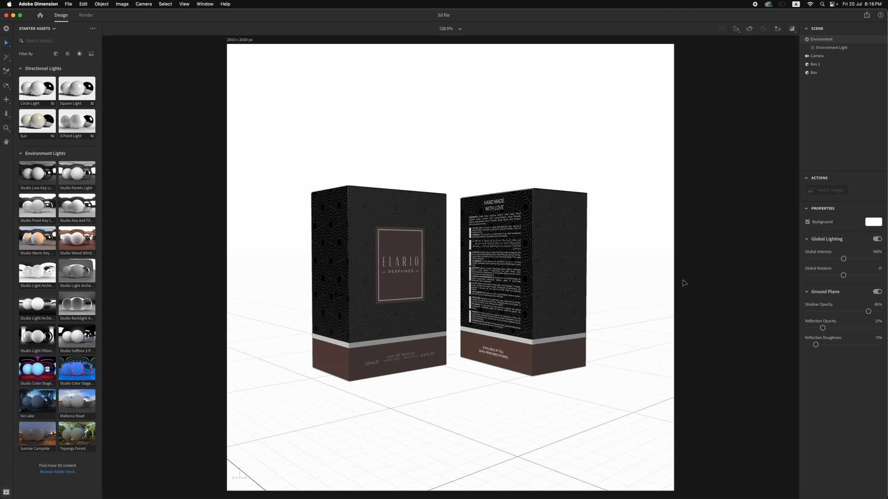
Replace the front-panel decal image on the front-facing box with 2-01.png
click(366, 220)
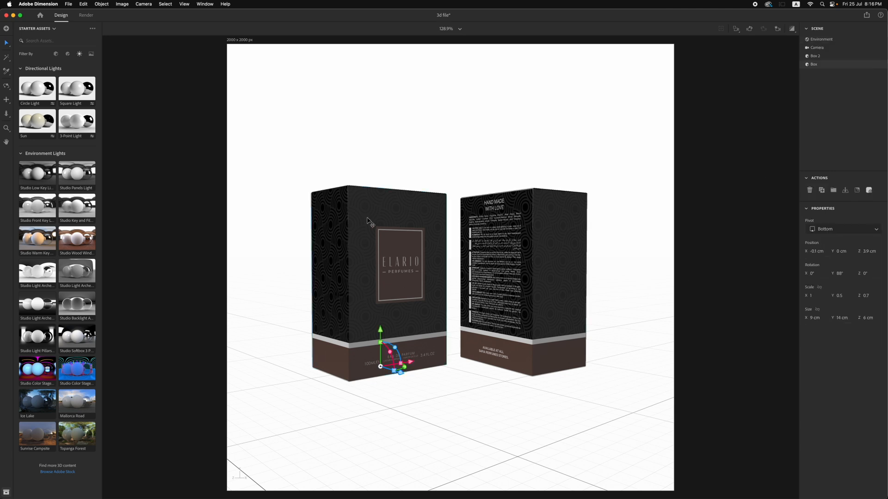
click(868, 191)
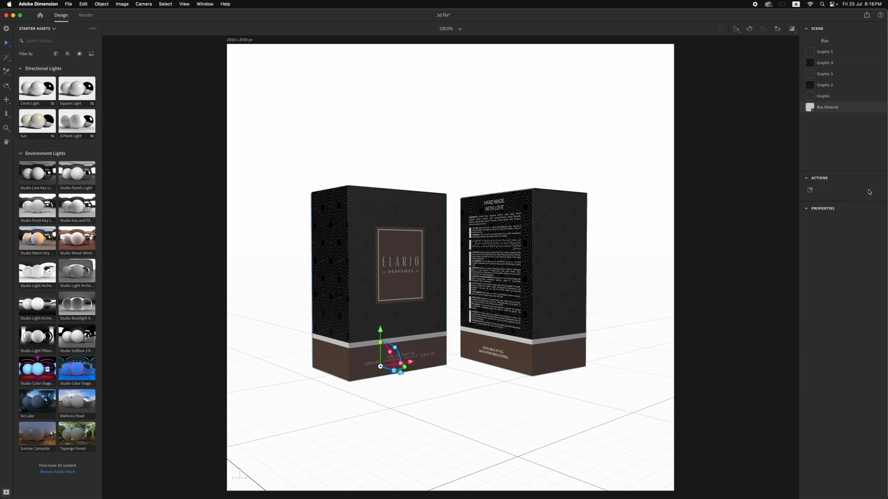
click(830, 98)
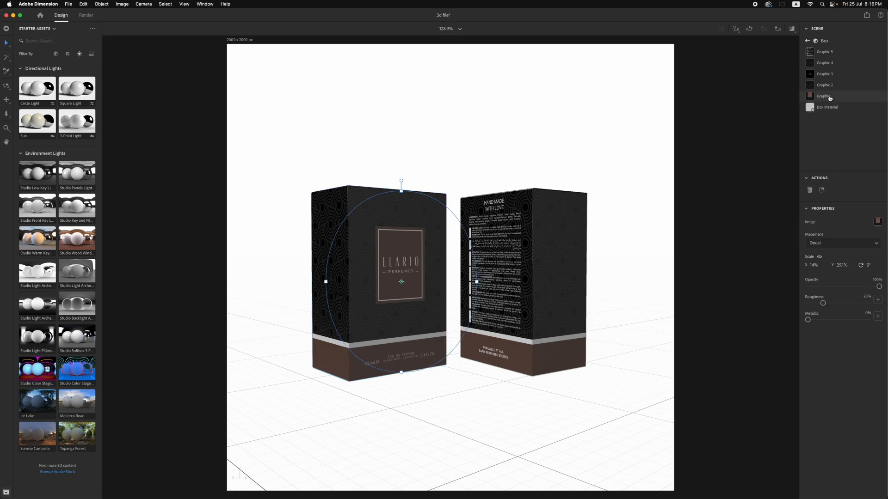
click(878, 223)
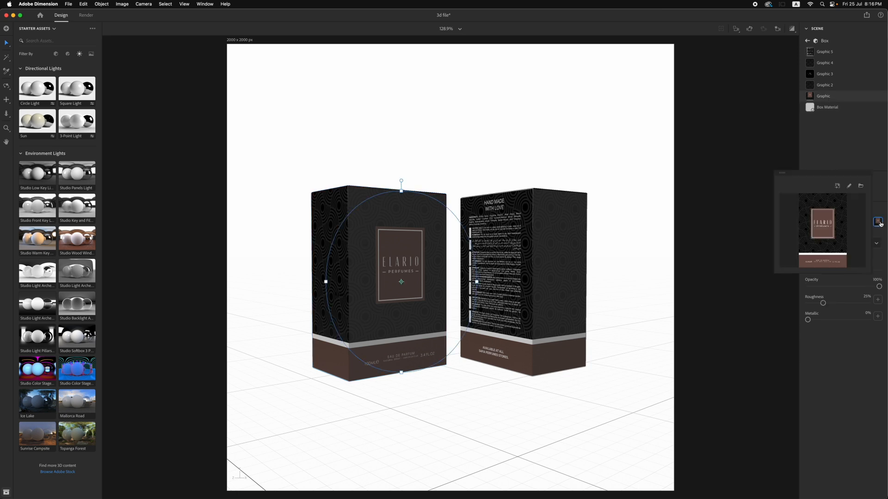
click(861, 187)
click(178, 64)
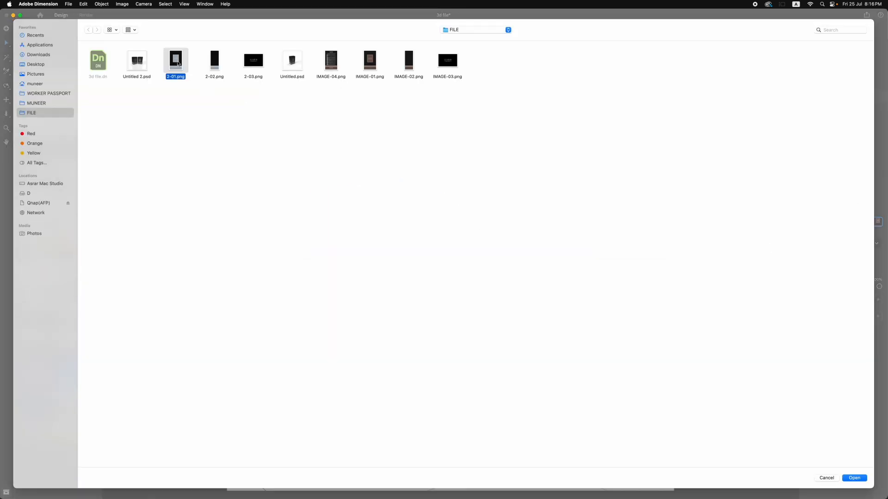
click(855, 478)
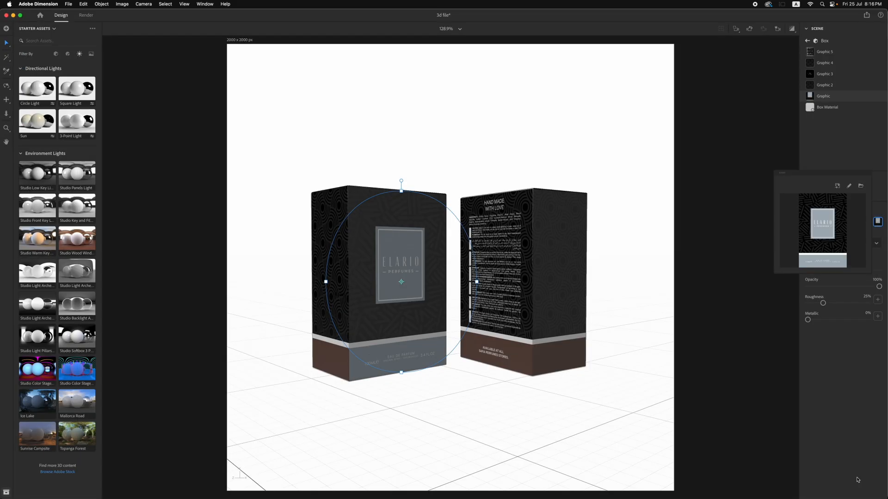
Replace the image of side-panel decal Graphic 2 on the front-facing box with 2-02.png
click(827, 87)
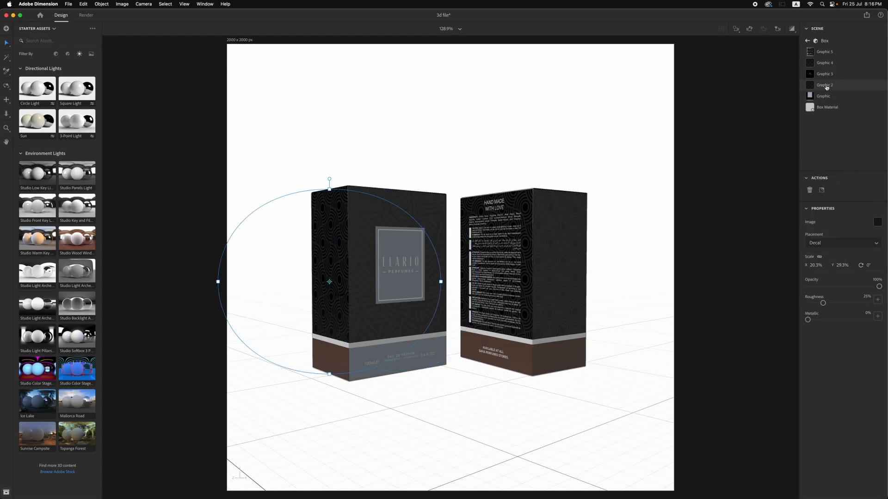
click(878, 222)
click(860, 186)
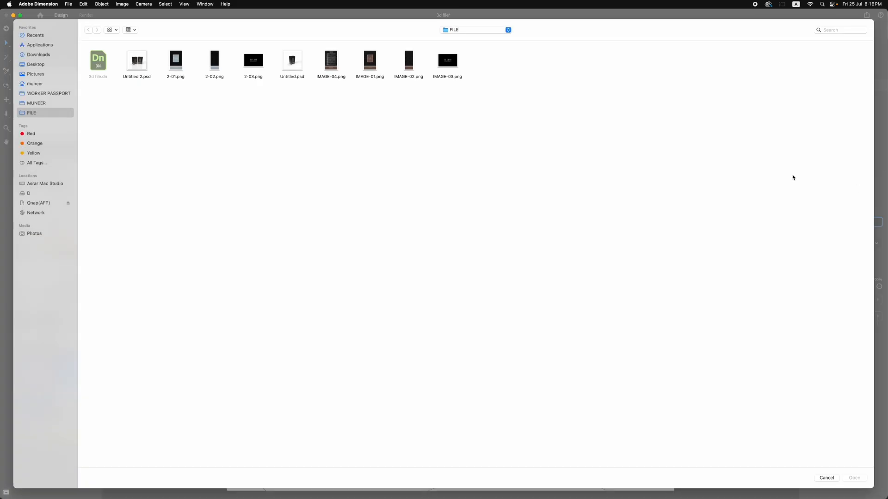
click(214, 65)
click(852, 479)
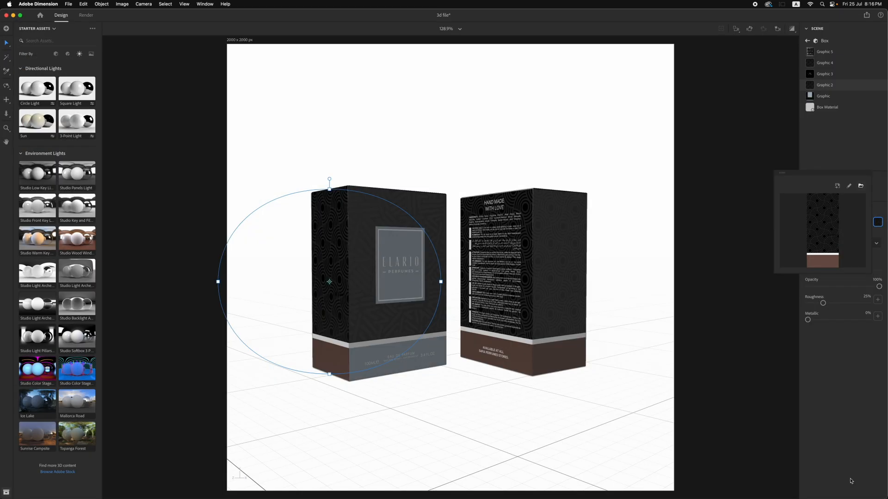
Replace the image of side-panel decal Graphic 2 on Box 2 with 2-02.png
click(532, 234)
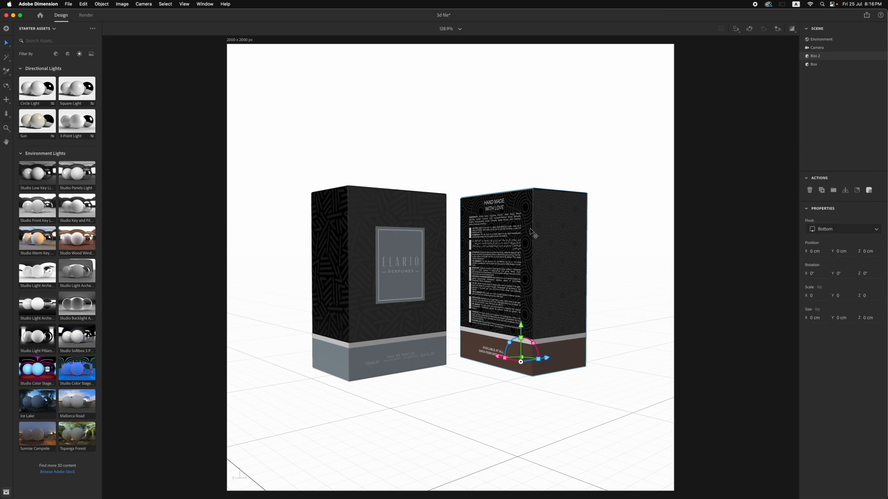
click(869, 190)
click(824, 97)
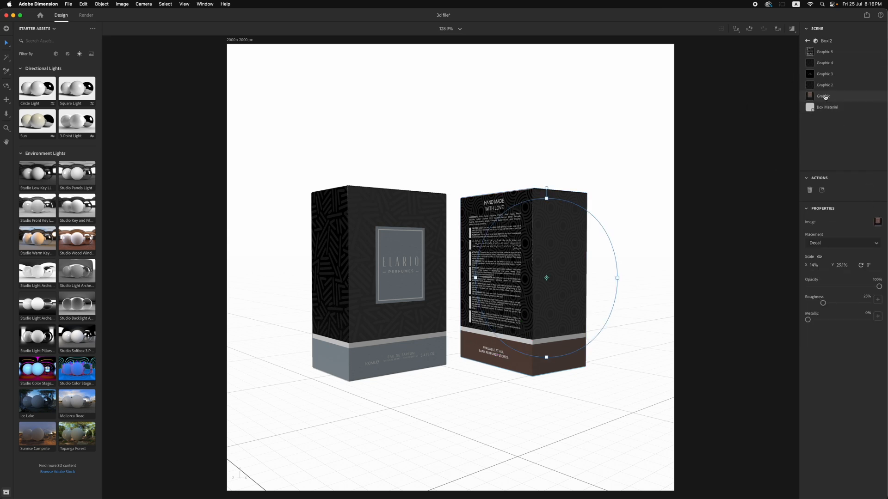
click(824, 52)
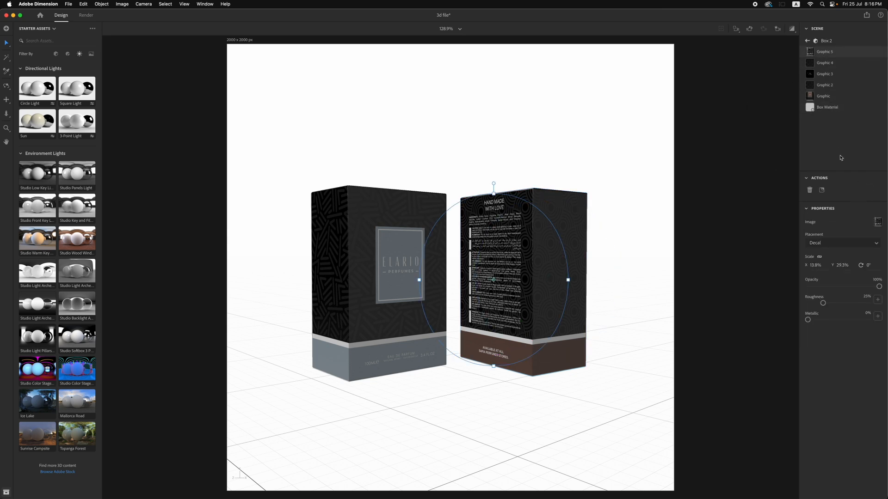
click(821, 65)
click(822, 84)
click(877, 224)
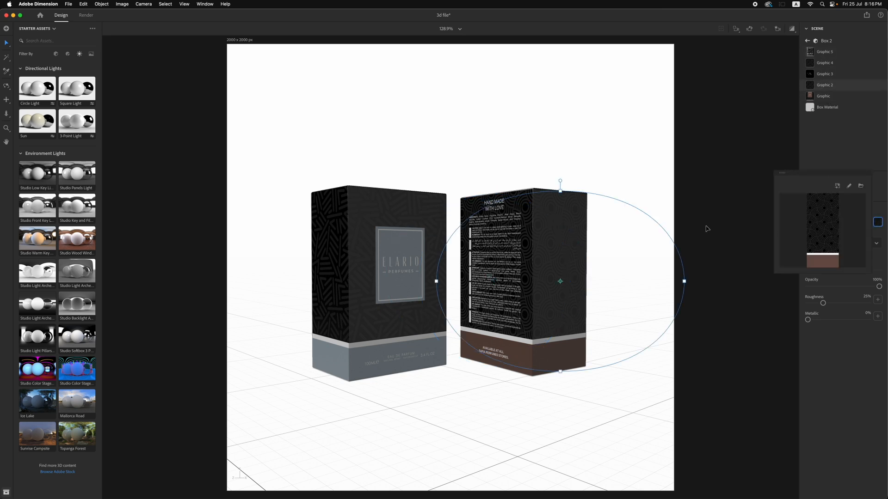
click(860, 187)
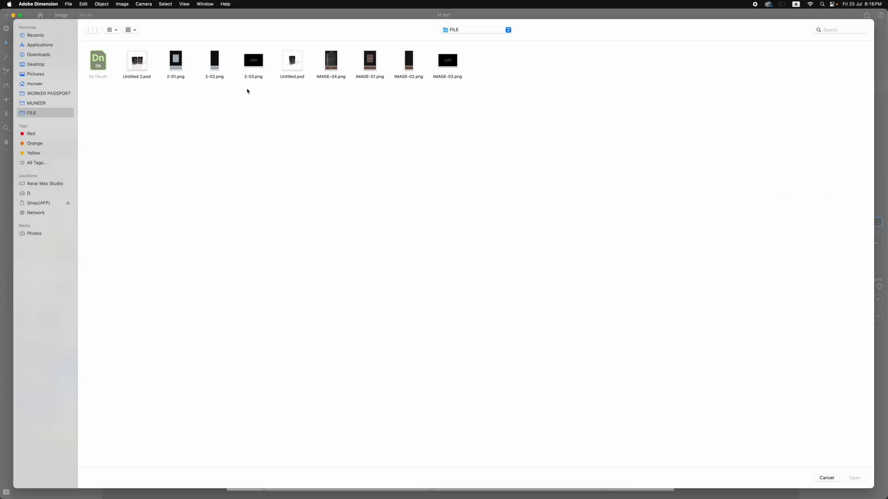
click(216, 67)
click(848, 478)
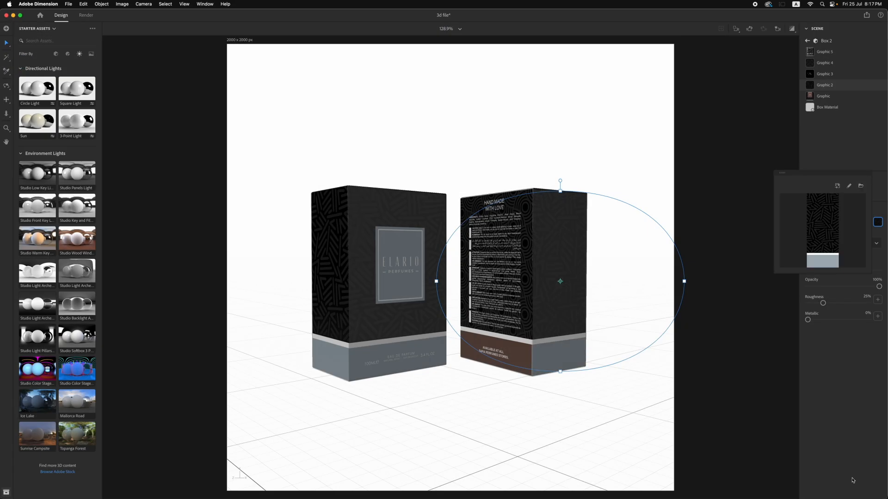
click(722, 408)
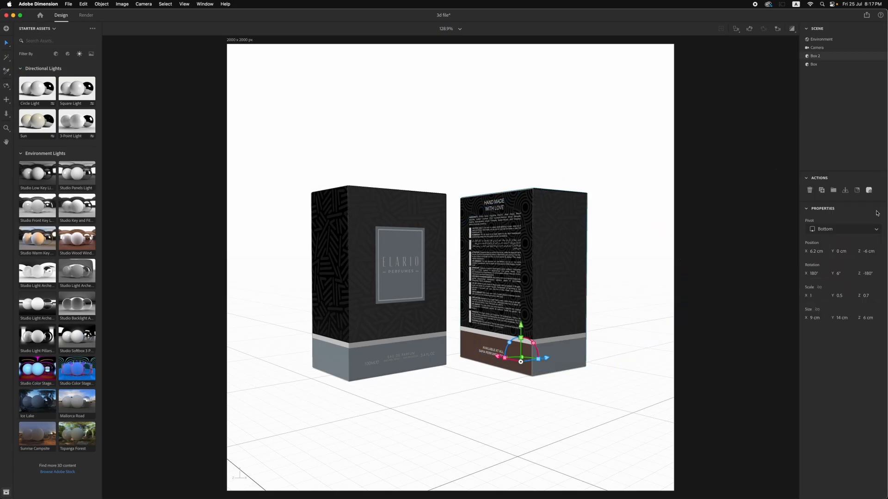
Replace the image of back-panel decal Graphic 5 on Box 2 with 2.png and deselect everything
click(868, 190)
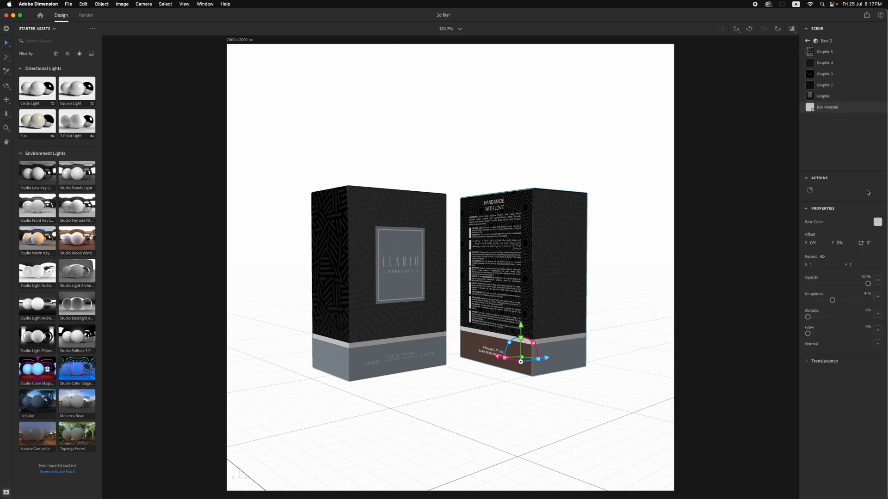
click(825, 52)
click(878, 224)
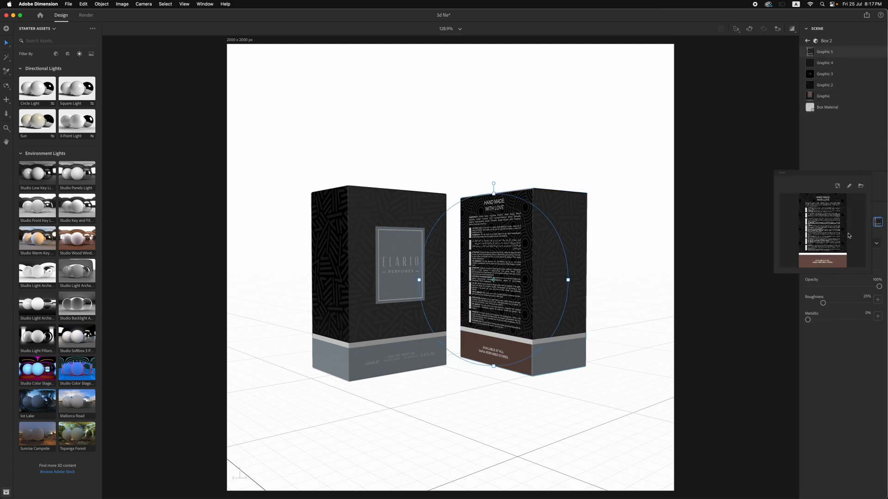
click(860, 189)
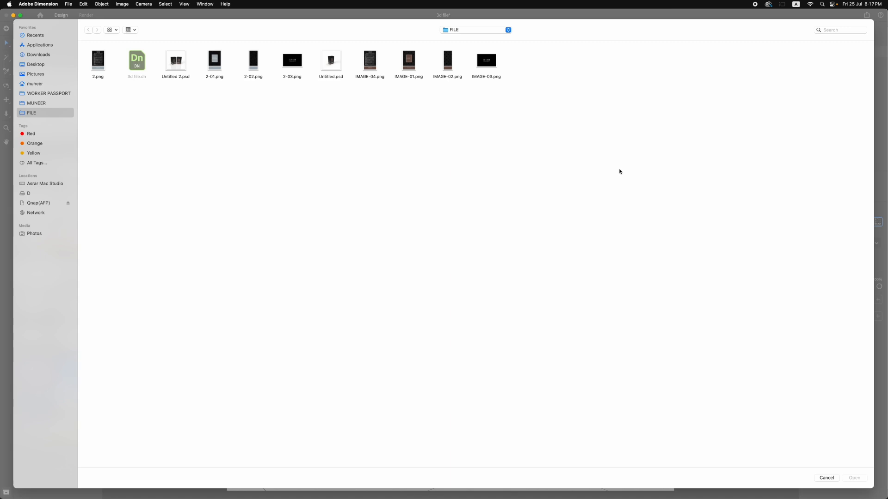
click(103, 62)
click(850, 477)
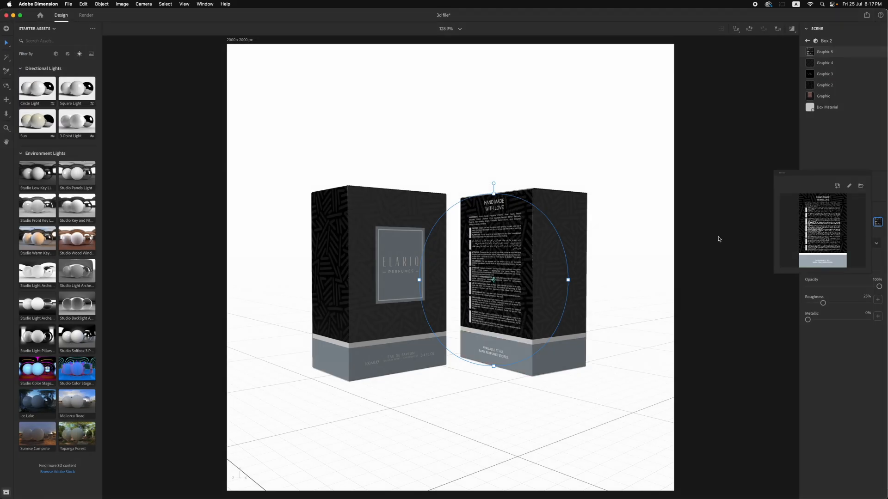
click(718, 238)
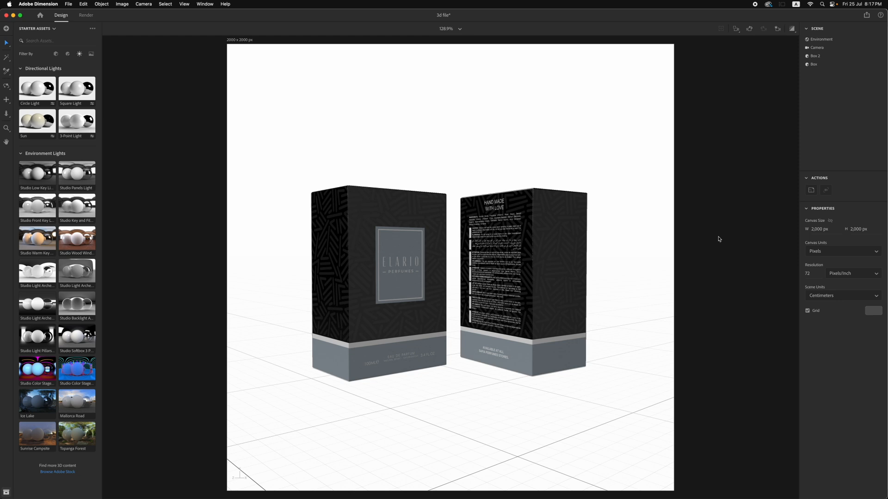